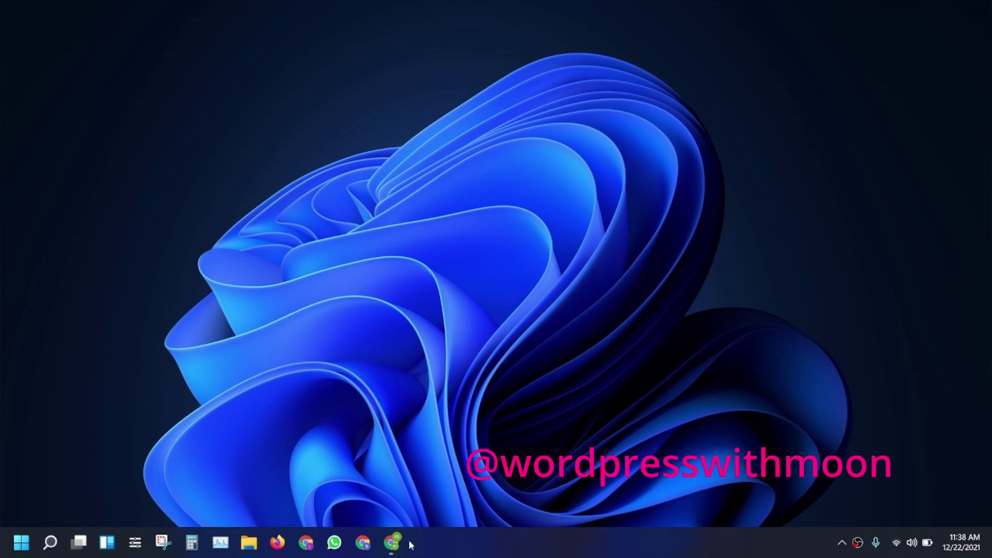
- Bring up the Chrome window with the YouTube channel page from the taskbar
{"action": "mouse_move", "coordinate": [390, 552]}
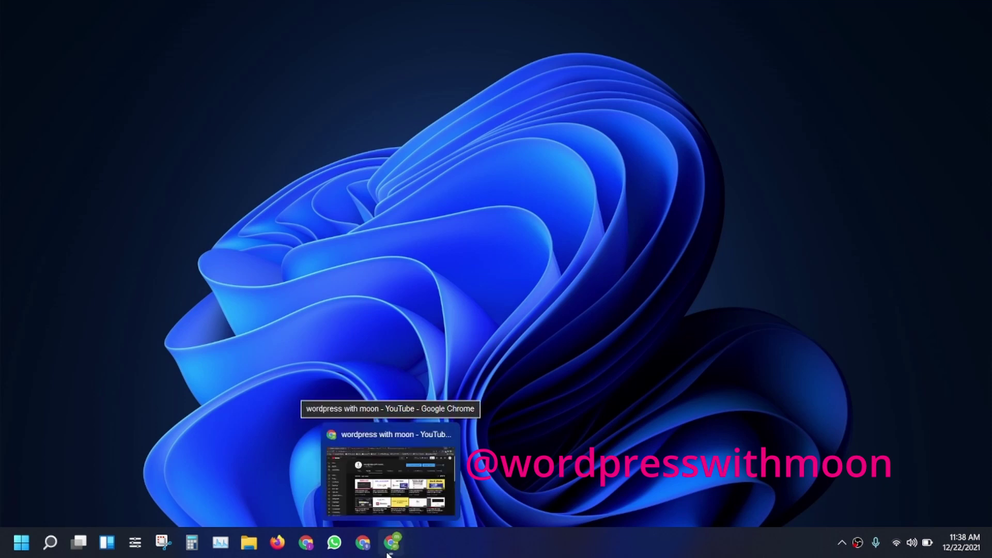
- Restore Chrome and select the YouTube channel name text, then deselect it
{"action": "left_click", "coordinate": [390, 552]}
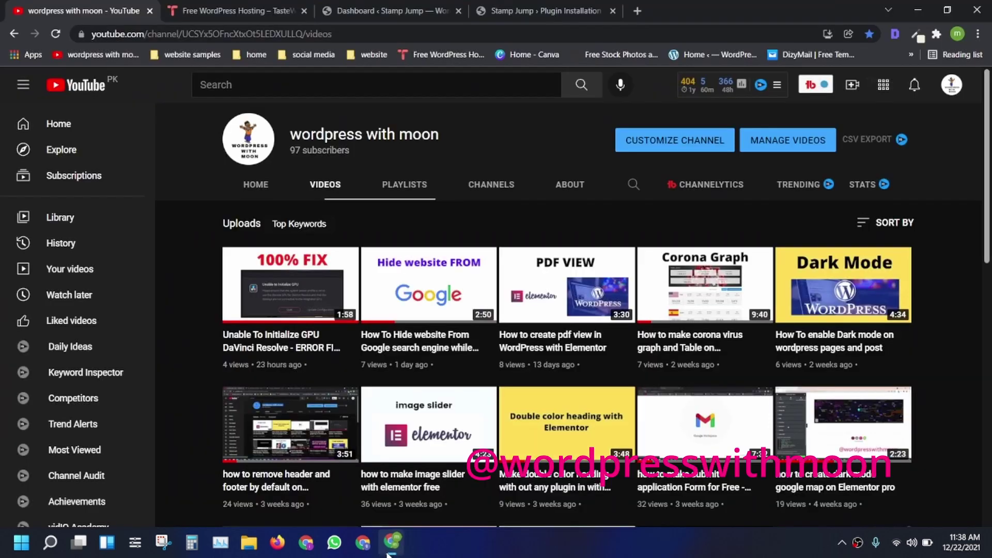
{"action": "triple_click", "coordinate": [361, 135]}
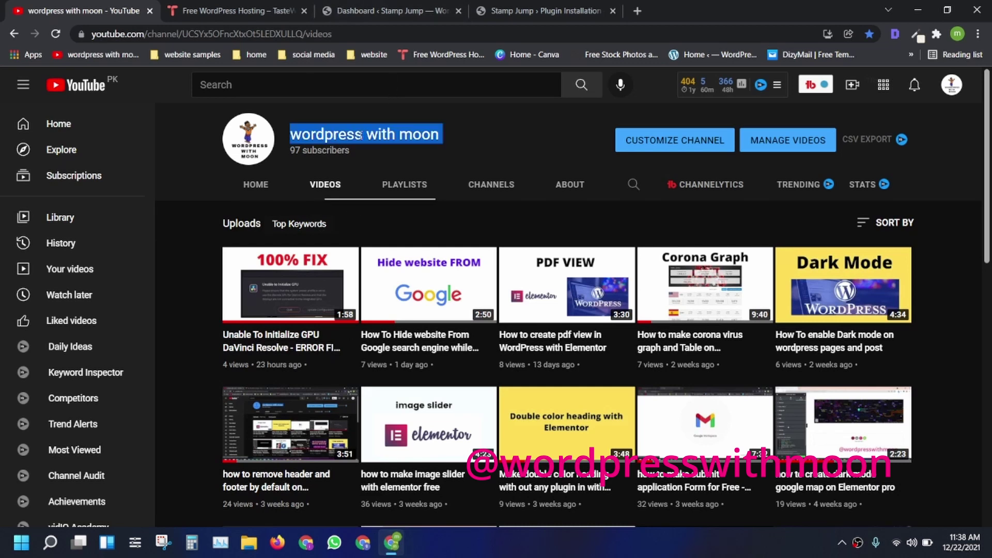
{"action": "left_click_drag", "start_coordinate": [470, 137], "coordinate": [286, 135]}
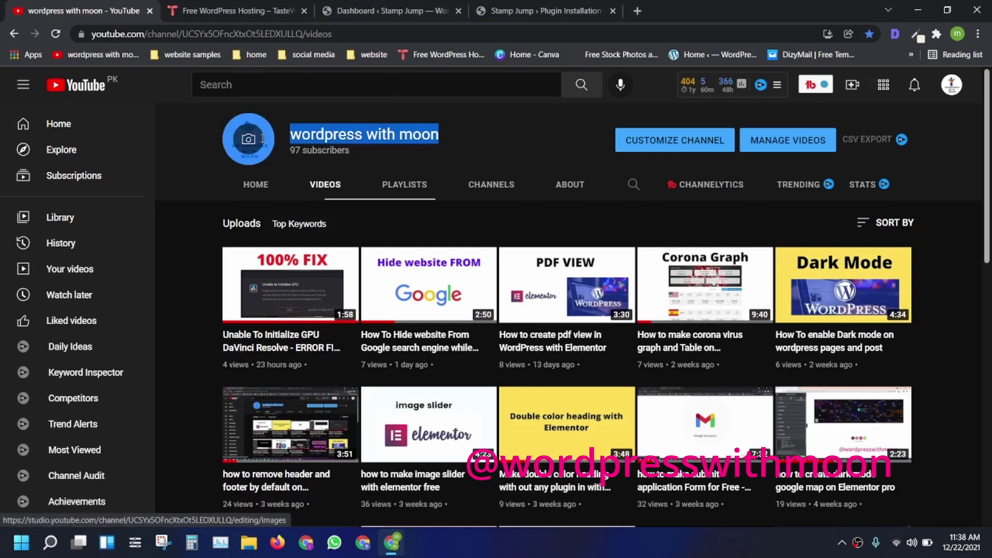
{"action": "left_click", "coordinate": [538, 134]}
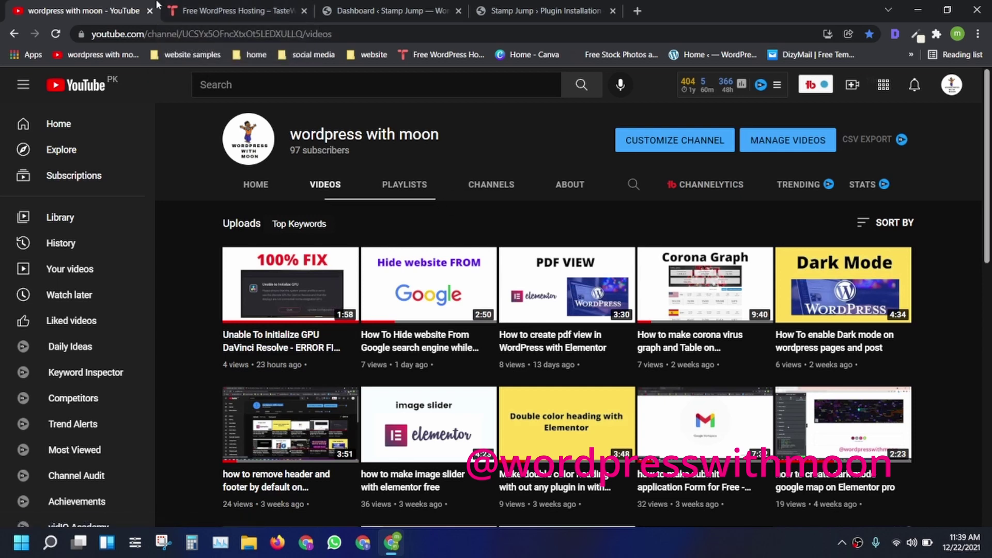
- Glance at the TasteWP site details tab, then scroll the channel's Videos list
{"action": "left_click", "coordinate": [230, 6]}
{"action": "left_click", "coordinate": [112, 6]}
{"action": "scroll", "coordinate": [333, 382], "scroll_direction": "down", "scroll_amount": 5}
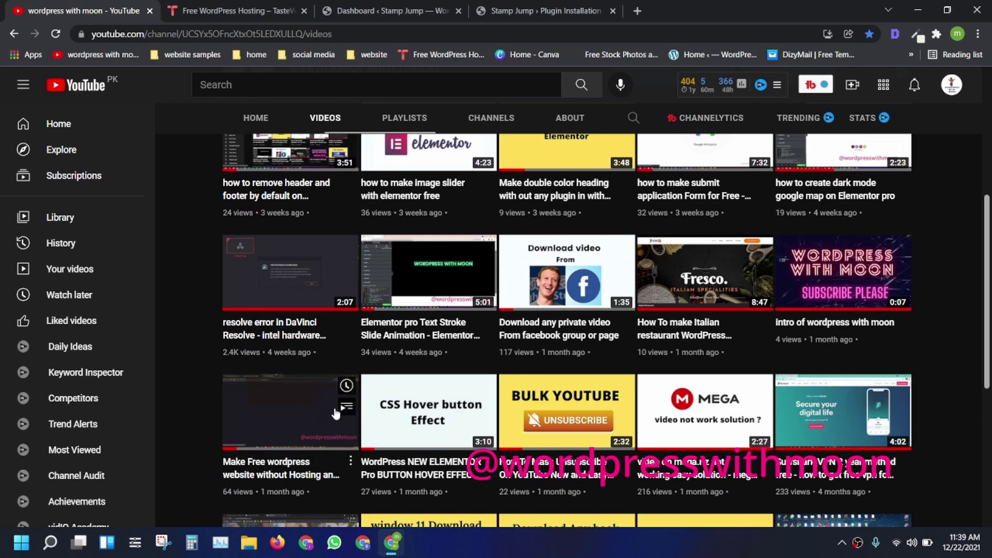
- Open the Stamp Jump WordPress dashboard from the TasteWP tab and reload it
{"action": "left_click", "coordinate": [211, 5]}
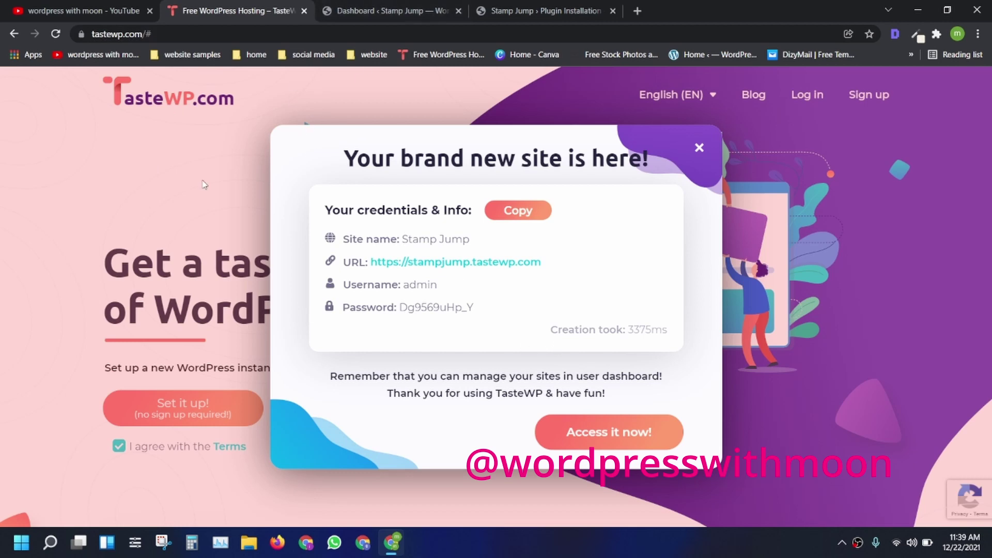
{"action": "left_click", "coordinate": [333, 9]}
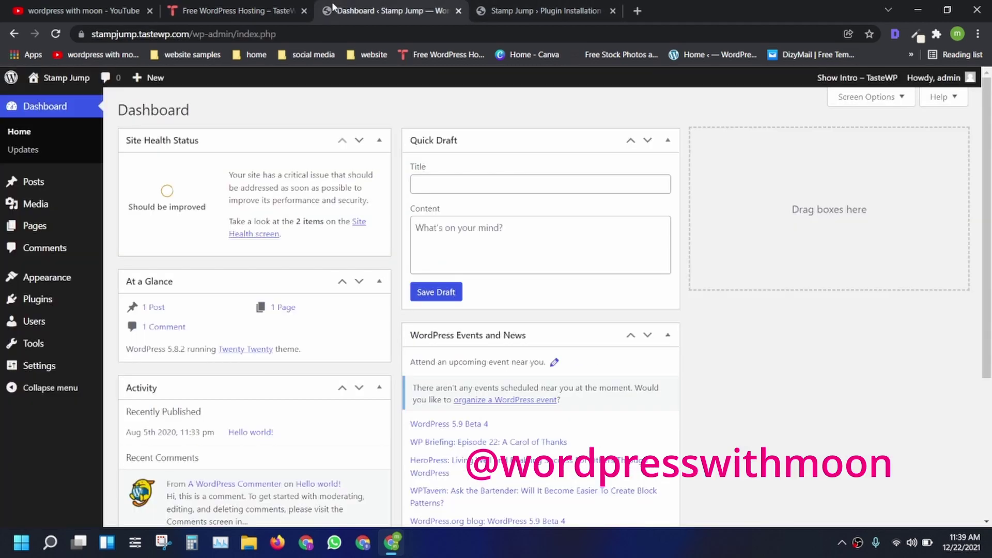
{"action": "left_click", "coordinate": [53, 117]}
- Move WordPress Events and News to the right column and try moving Activity to the middle
{"action": "left_click_drag", "start_coordinate": [550, 340], "coordinate": [842, 155]}
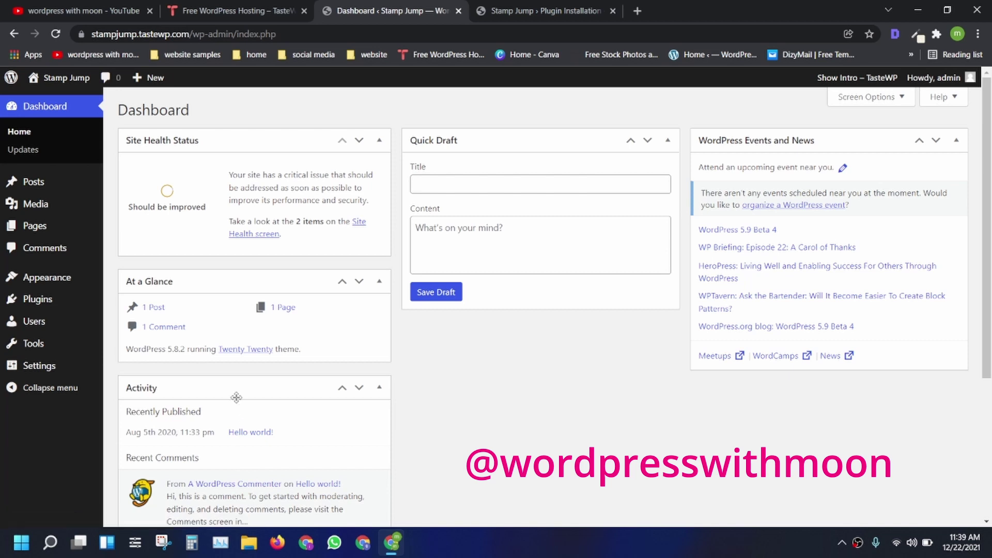
{"action": "left_click_drag", "start_coordinate": [236, 397], "coordinate": [512, 350]}
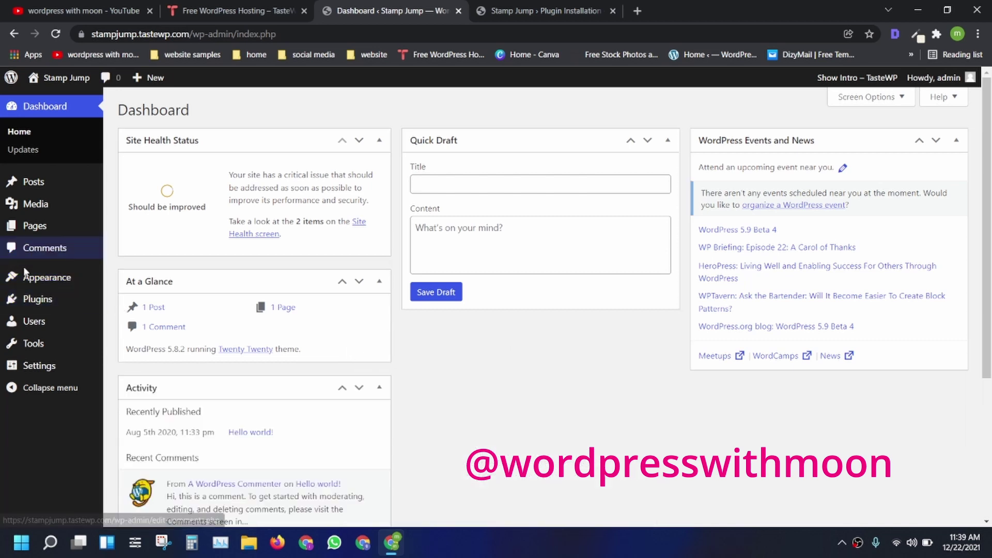
{"action": "mouse_move", "coordinate": [43, 225]}
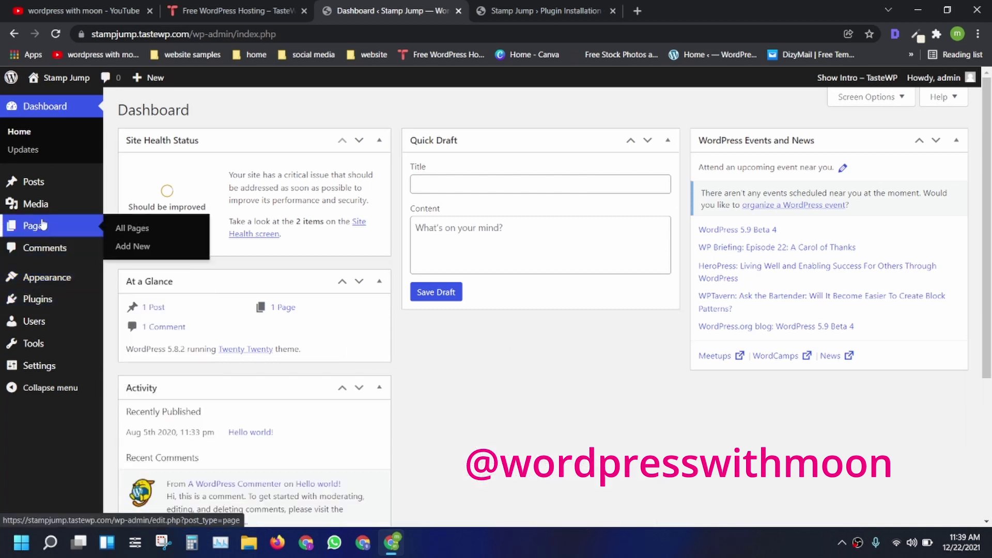
- Bulk move all posts, including Hello world!, to the Trash
{"action": "left_click", "coordinate": [58, 185]}
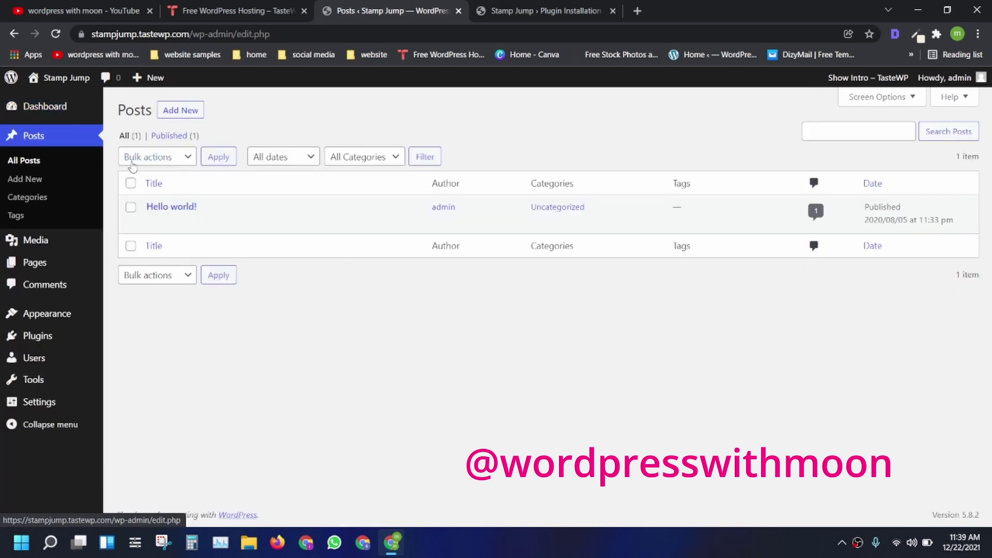
{"action": "left_click", "coordinate": [130, 183]}
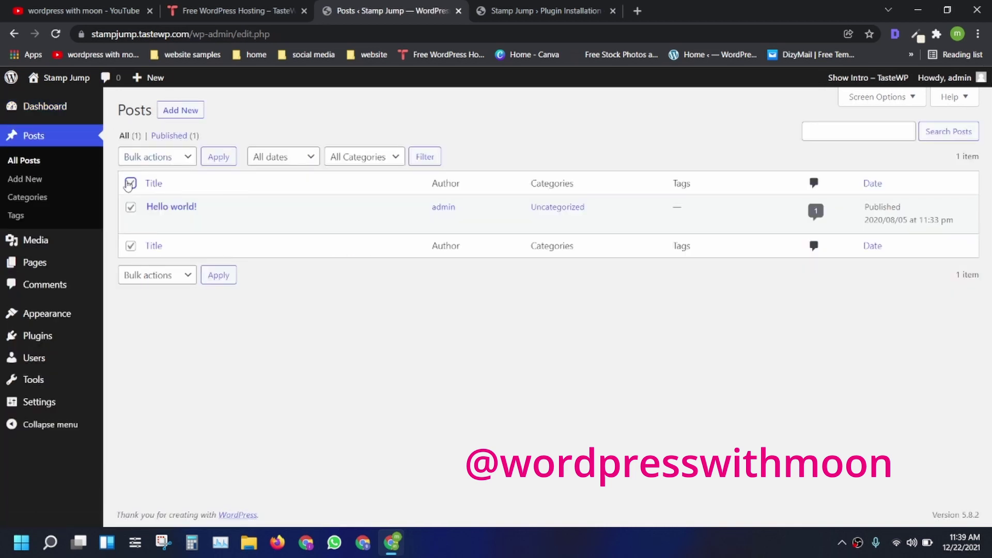
{"action": "left_click", "coordinate": [185, 165]}
{"action": "left_click", "coordinate": [155, 196]}
{"action": "left_click", "coordinate": [218, 157]}
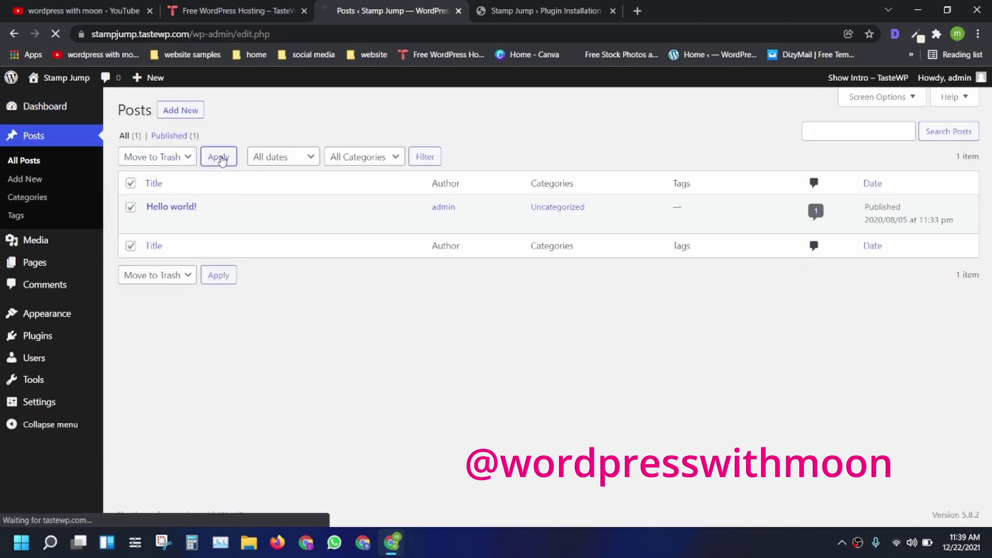
- Bulk move both pages to the Trash
{"action": "left_click", "coordinate": [36, 264]}
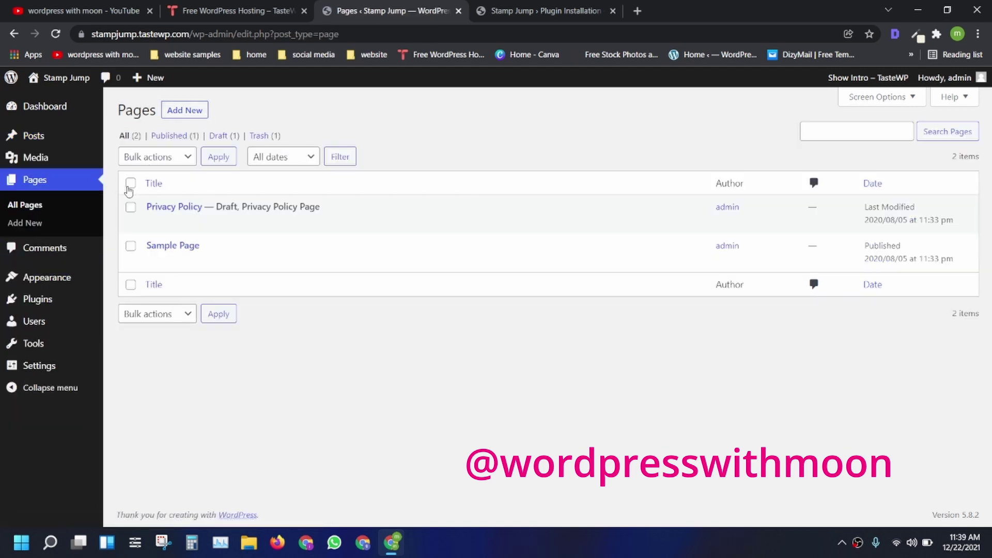
{"action": "left_click", "coordinate": [131, 184]}
{"action": "left_click", "coordinate": [163, 161]}
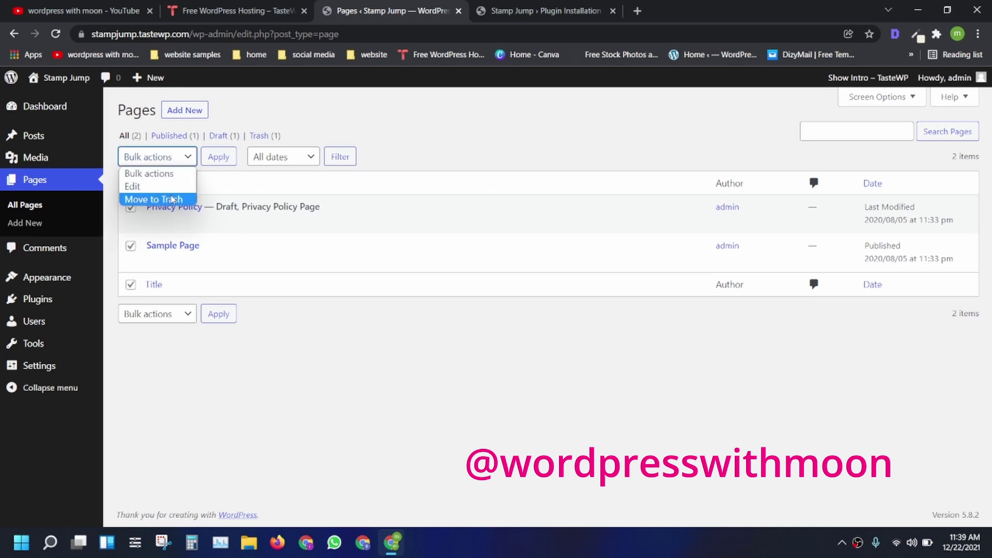
{"action": "left_click", "coordinate": [155, 197]}
{"action": "left_click", "coordinate": [226, 163]}
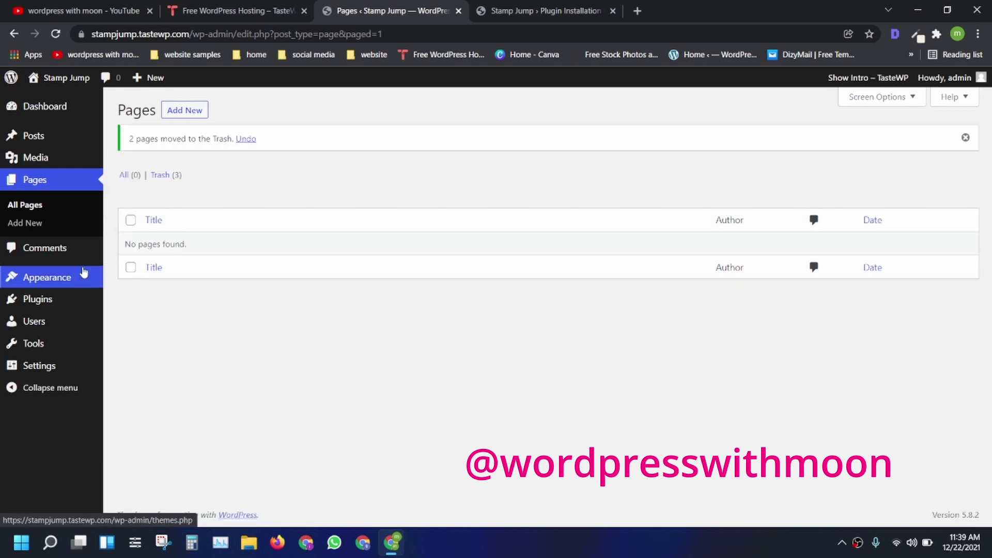
- Bulk deactivate all four installed plugins
{"action": "left_click", "coordinate": [146, 301]}
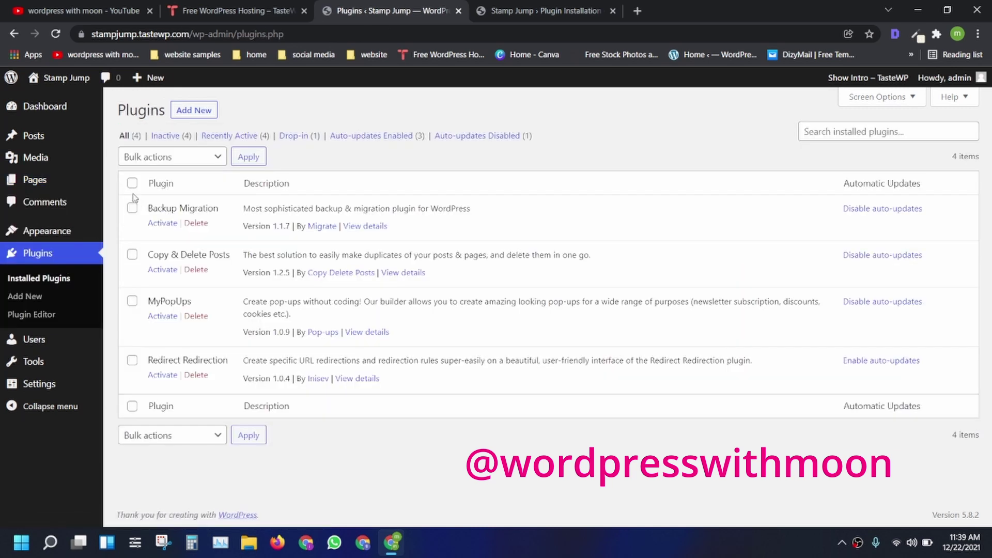
{"action": "left_click", "coordinate": [132, 184]}
{"action": "left_click", "coordinate": [178, 167]}
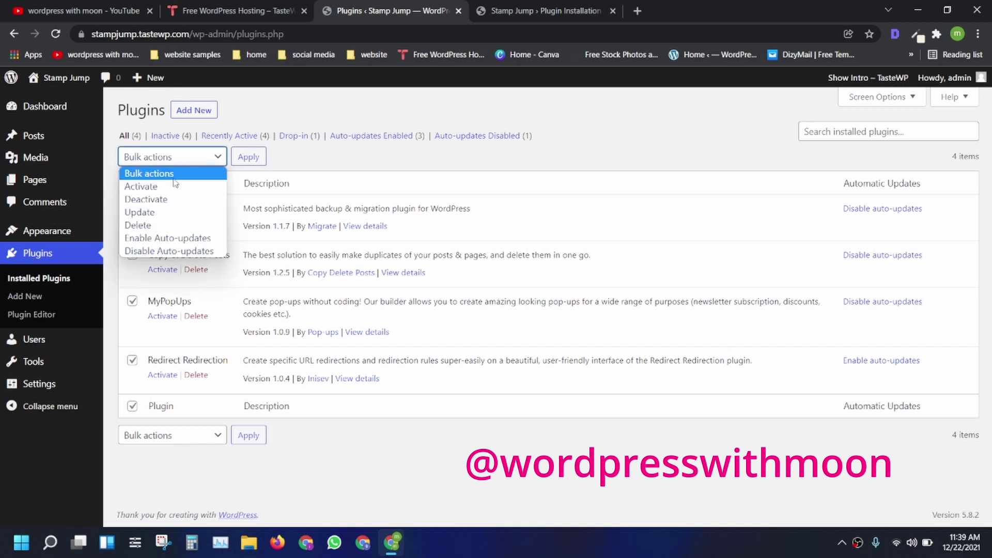
{"action": "left_click", "coordinate": [181, 201]}
{"action": "left_click", "coordinate": [251, 162]}
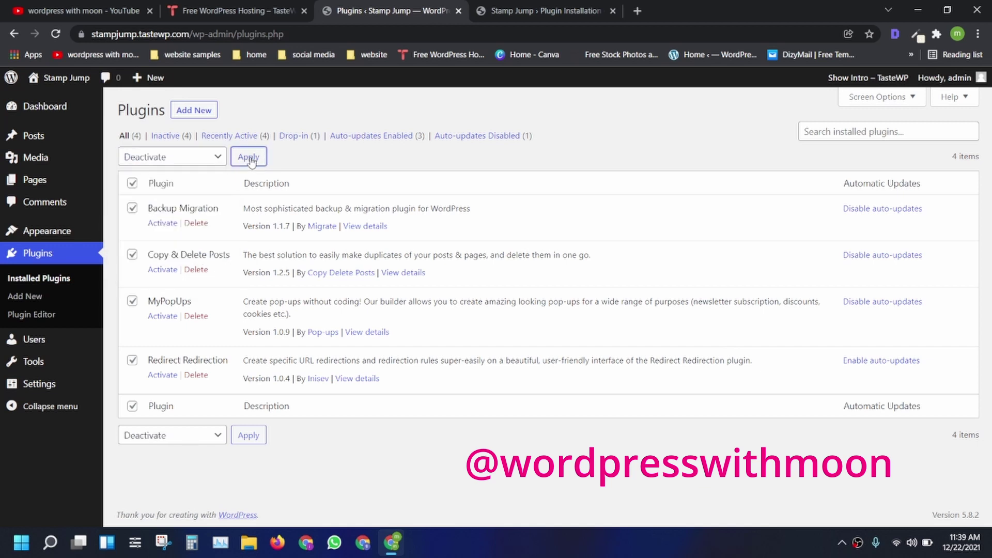
- Bulk delete all four plugins and confirm the deletion
{"action": "left_click", "coordinate": [133, 183]}
{"action": "left_click", "coordinate": [168, 160]}
{"action": "left_click", "coordinate": [168, 225]}
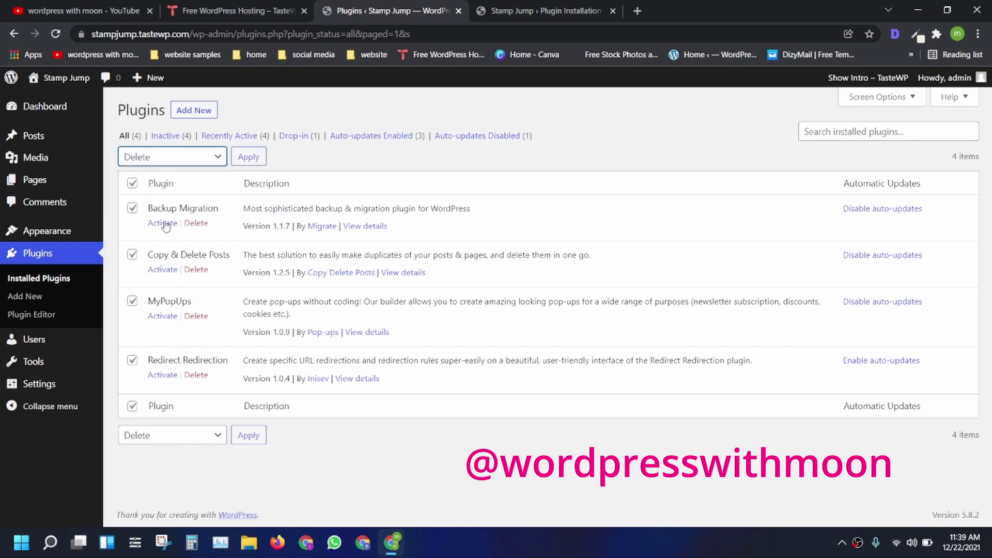
{"action": "left_click", "coordinate": [250, 157]}
{"action": "left_click", "coordinate": [569, 119]}
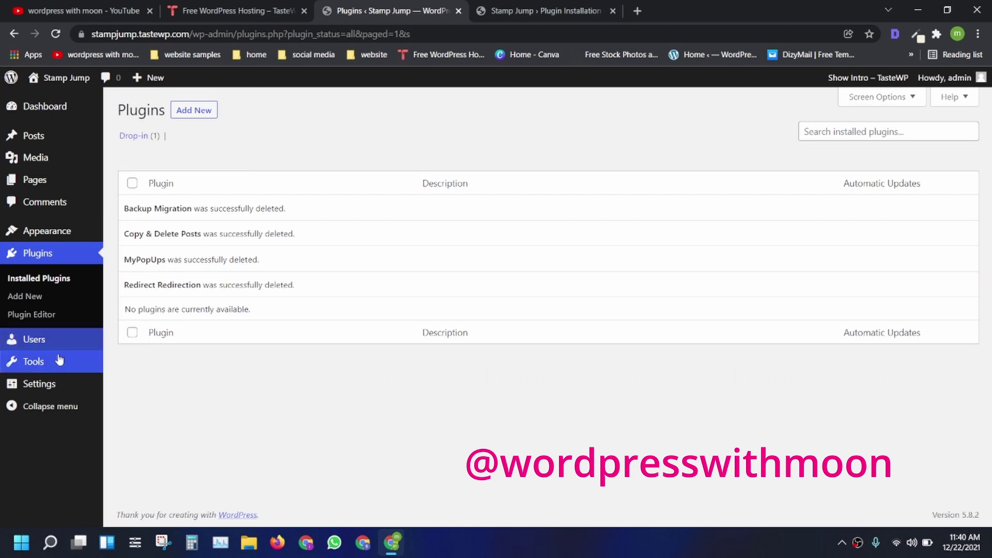
{"action": "left_click", "coordinate": [49, 383]}
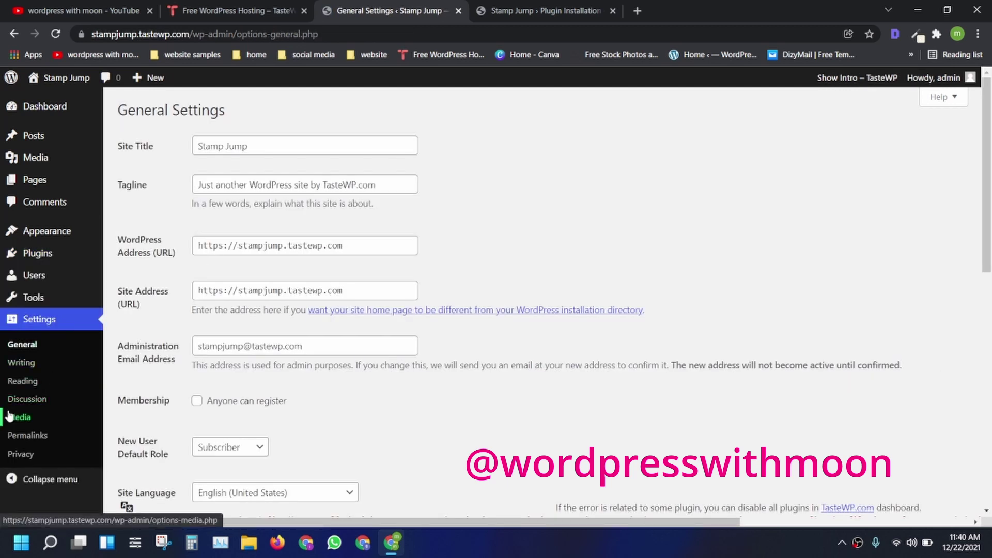
- Save the search engine visibility change in Reading Settings
{"action": "left_click", "coordinate": [21, 382]}
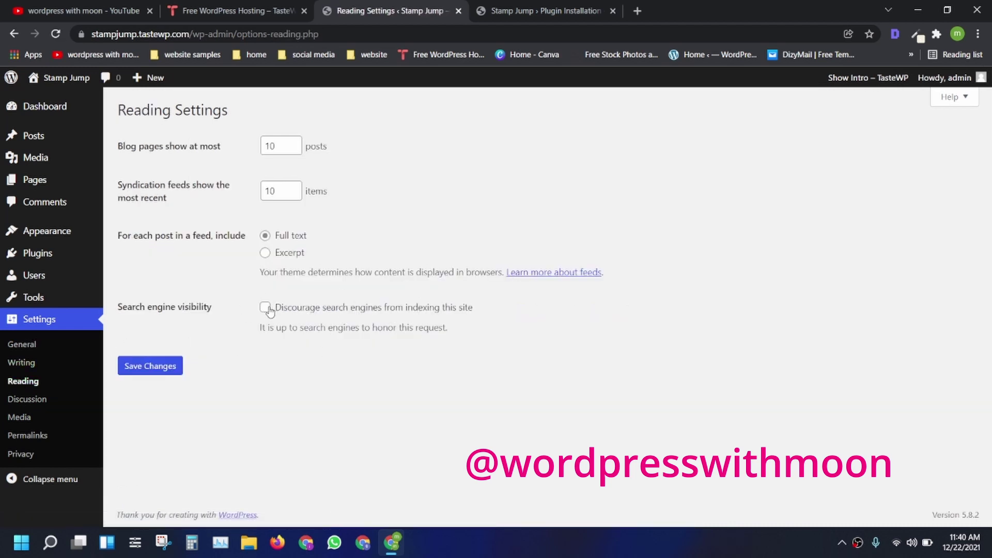
{"action": "left_click", "coordinate": [151, 366]}
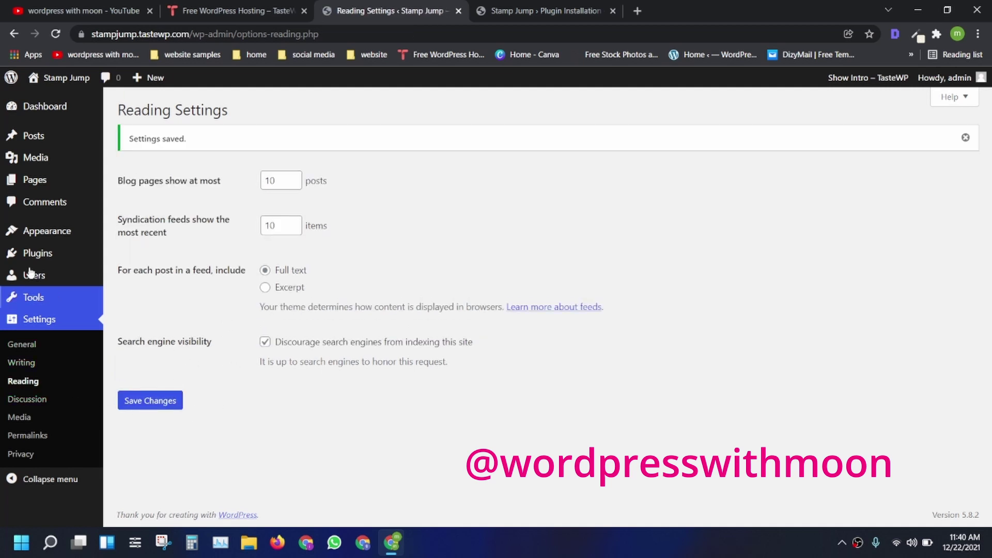
{"action": "left_click", "coordinate": [966, 137]}
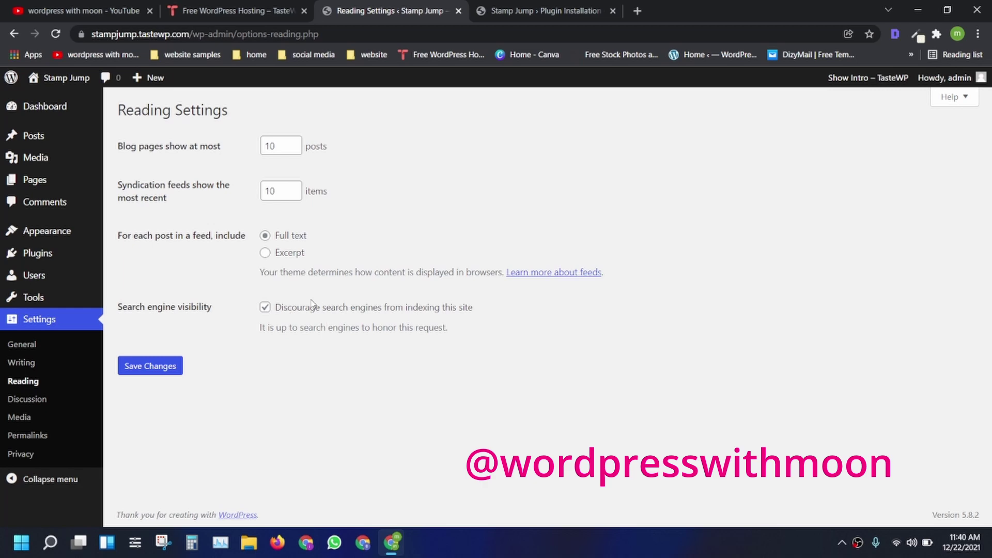
- Check the YouTube and plugin details tabs, then return to Reading Settings
{"action": "left_click", "coordinate": [80, 10]}
{"action": "left_click", "coordinate": [985, 180]}
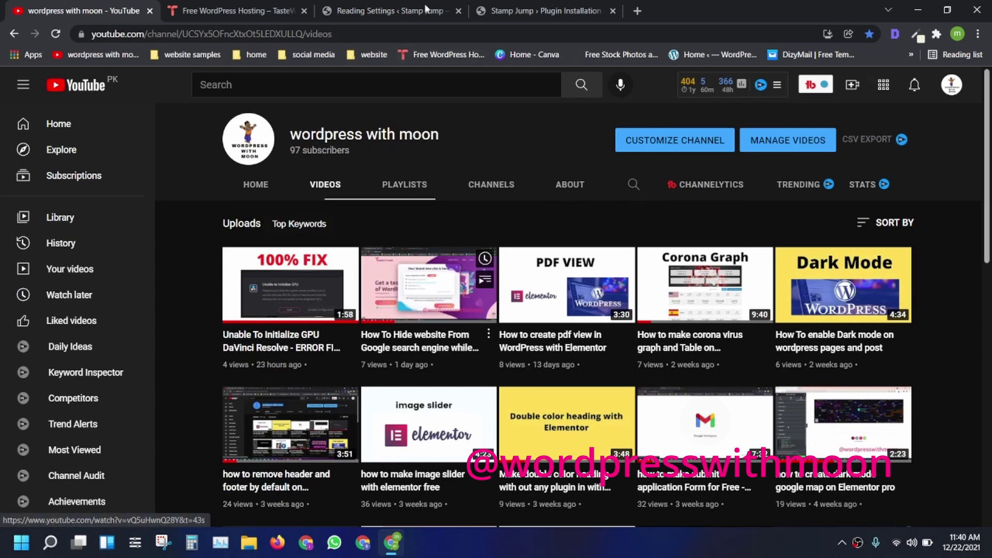
{"action": "left_click", "coordinate": [233, 11]}
{"action": "left_click", "coordinate": [393, 10]}
{"action": "left_click", "coordinate": [496, 11]}
{"action": "left_click", "coordinate": [373, 6]}
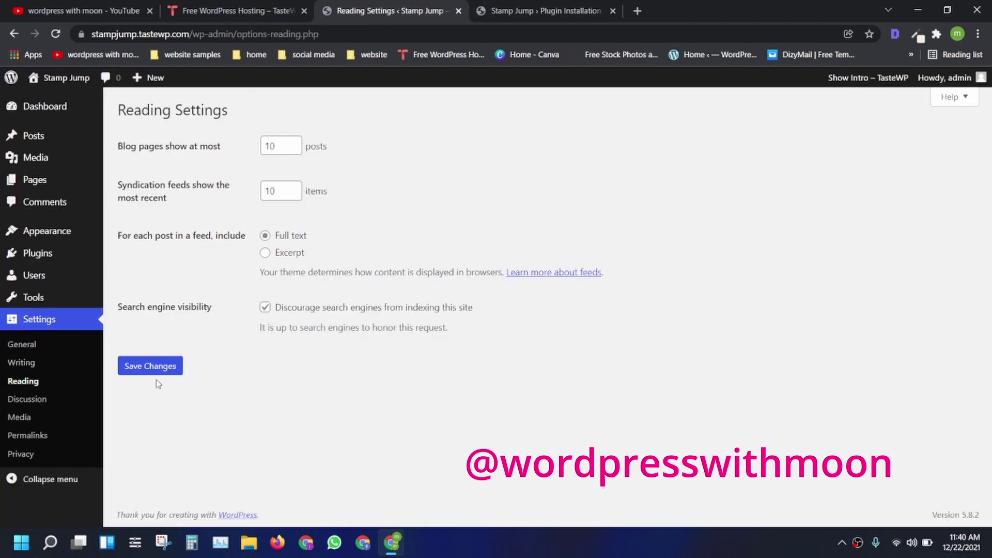
- Set the permalink structure to Post name and save it
{"action": "left_click", "coordinate": [26, 436]}
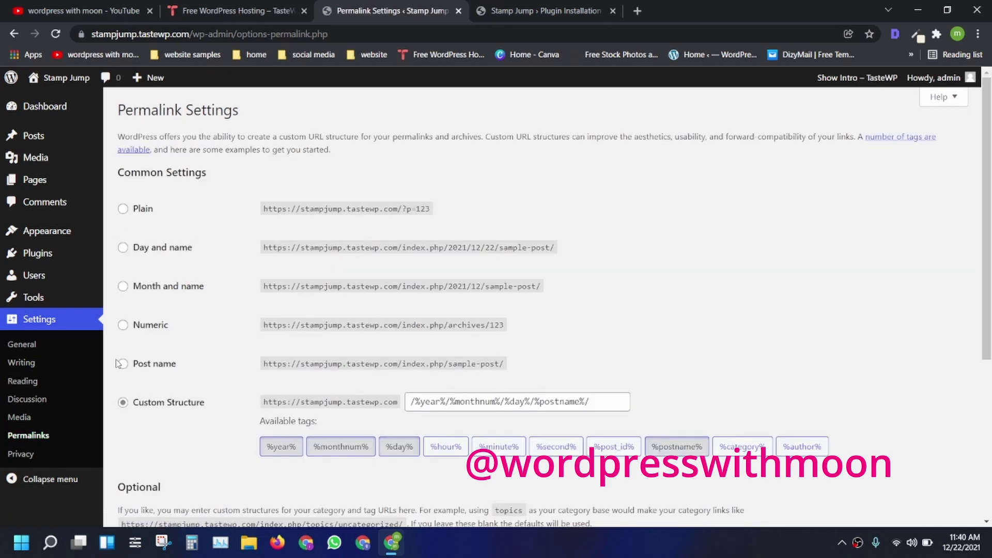
{"action": "left_click", "coordinate": [123, 364]}
{"action": "left_click_drag", "start_coordinate": [987, 212], "coordinate": [990, 347]}
{"action": "left_click", "coordinate": [150, 419]}
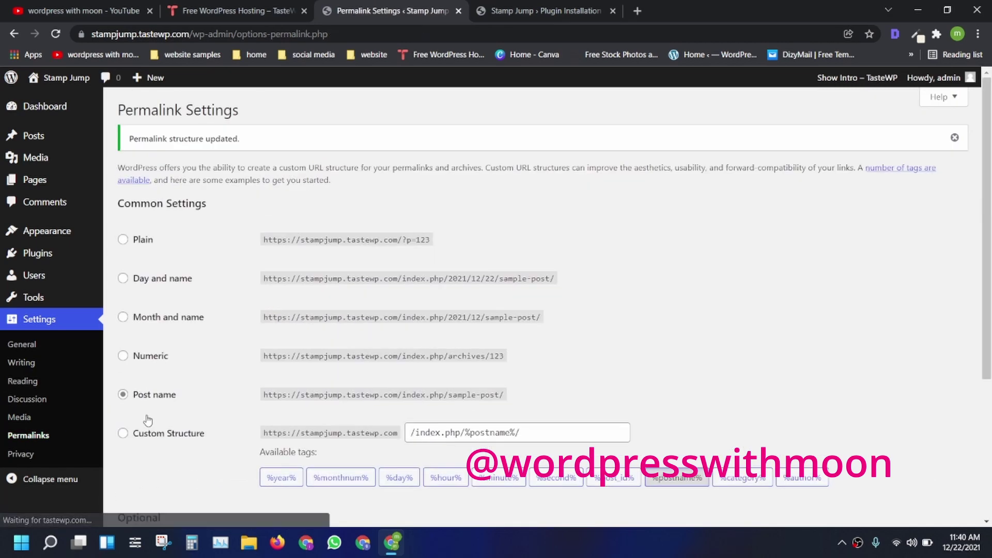
- Copy the name 'WP Forms Puzzle Captcha', search Add Plugins for it, and install it
{"action": "left_click", "coordinate": [95, 253]}
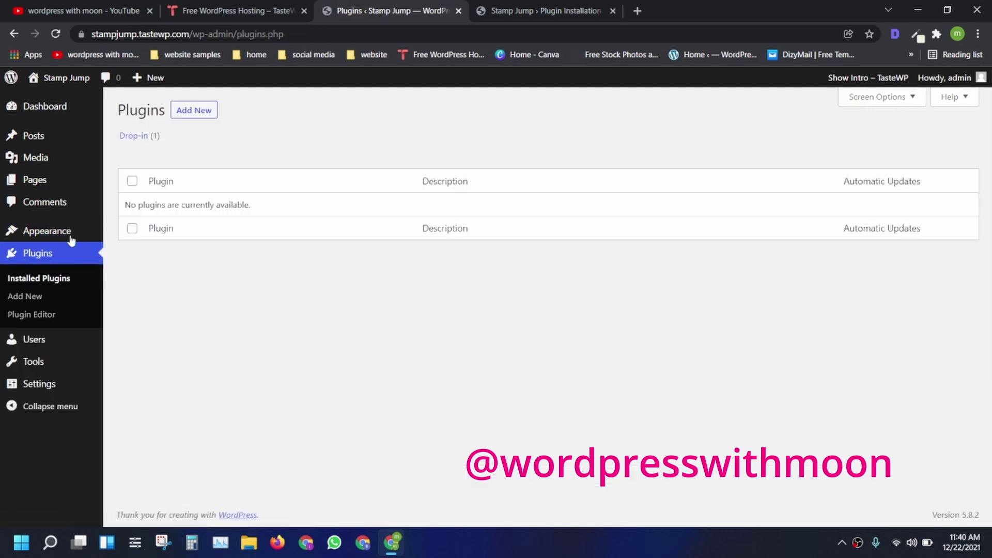
{"action": "left_click", "coordinate": [206, 113]}
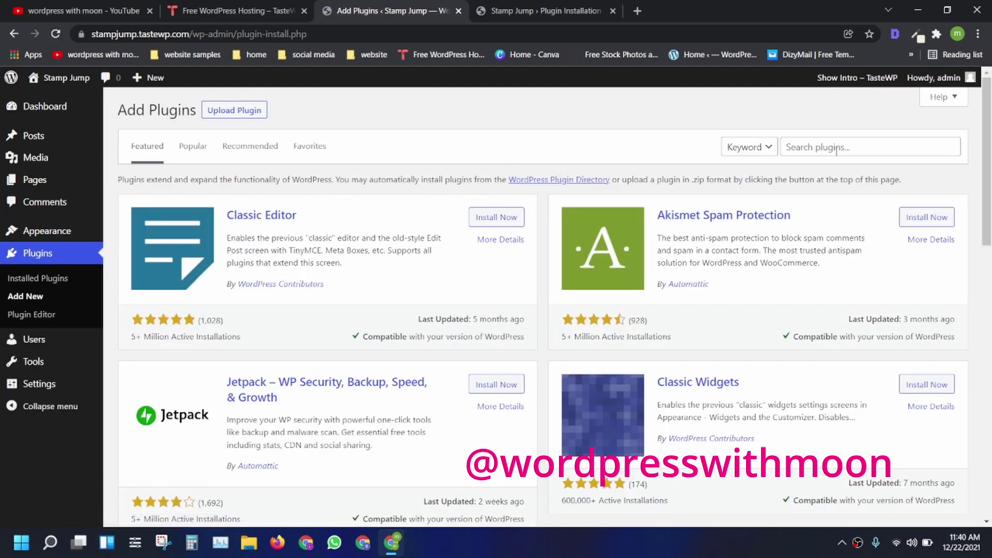
{"action": "left_click", "coordinate": [538, 10]}
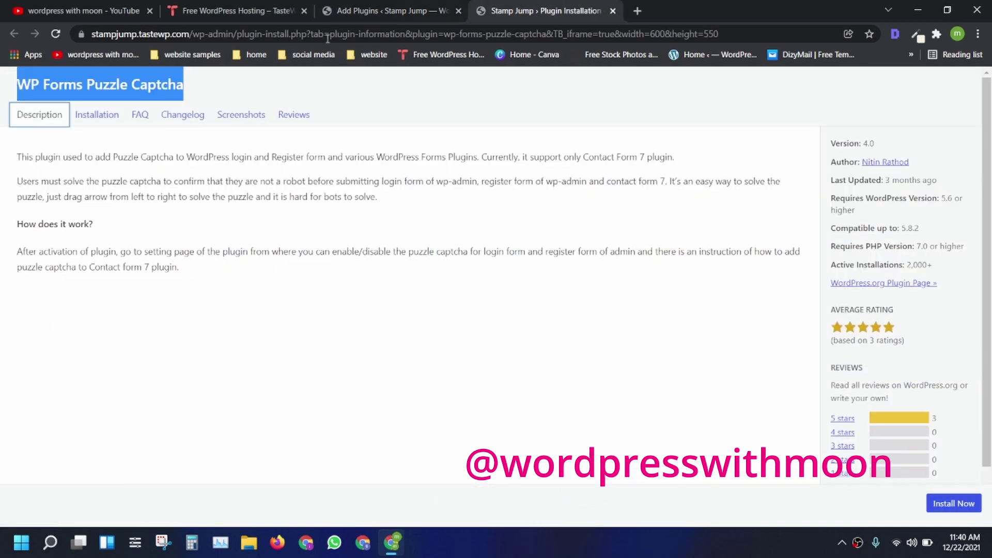
{"action": "right_click", "coordinate": [80, 84]}
{"action": "left_click", "coordinate": [103, 99]}
{"action": "left_click", "coordinate": [372, 10]}
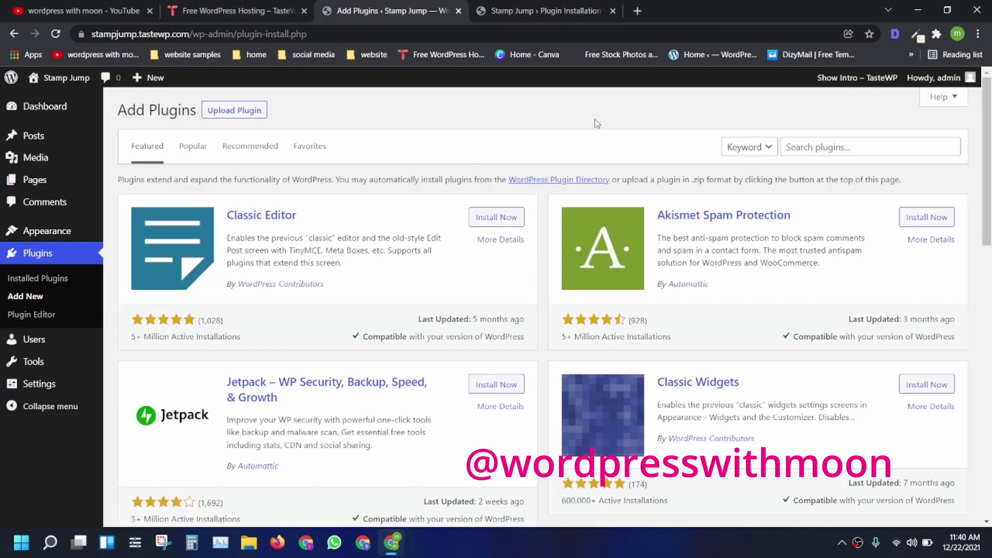
{"action": "left_click", "coordinate": [821, 148]}
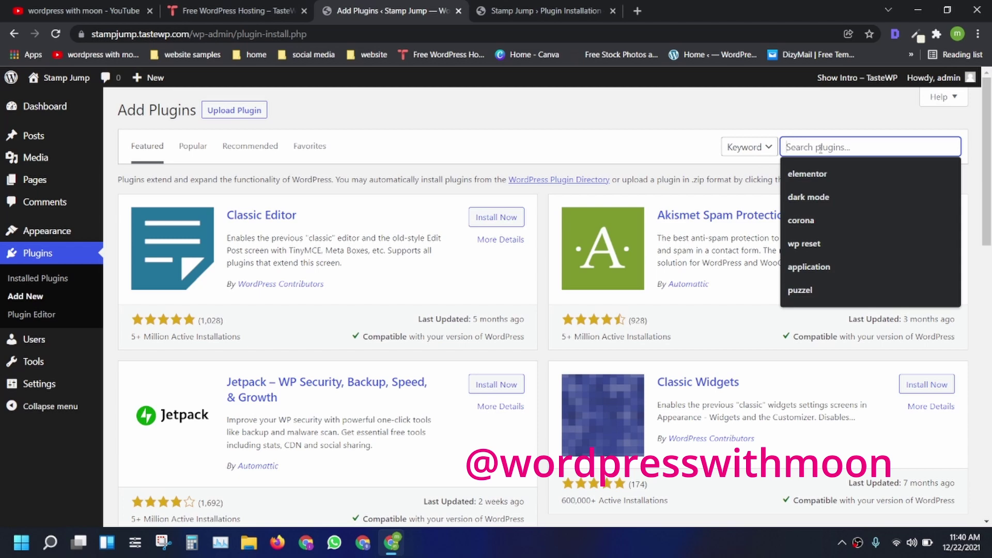
{"action": "key", "text": "ctrl+v"}
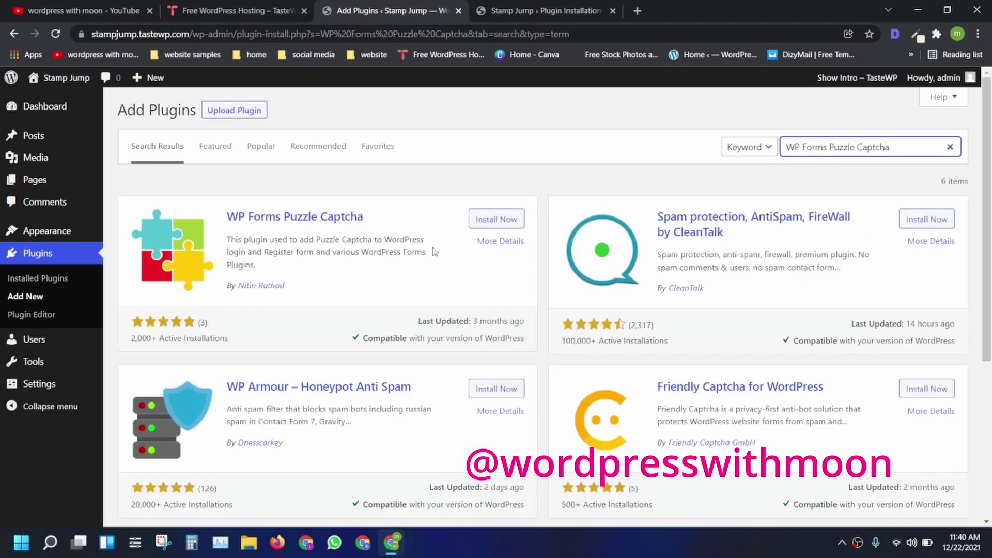
{"action": "left_click", "coordinate": [504, 219]}
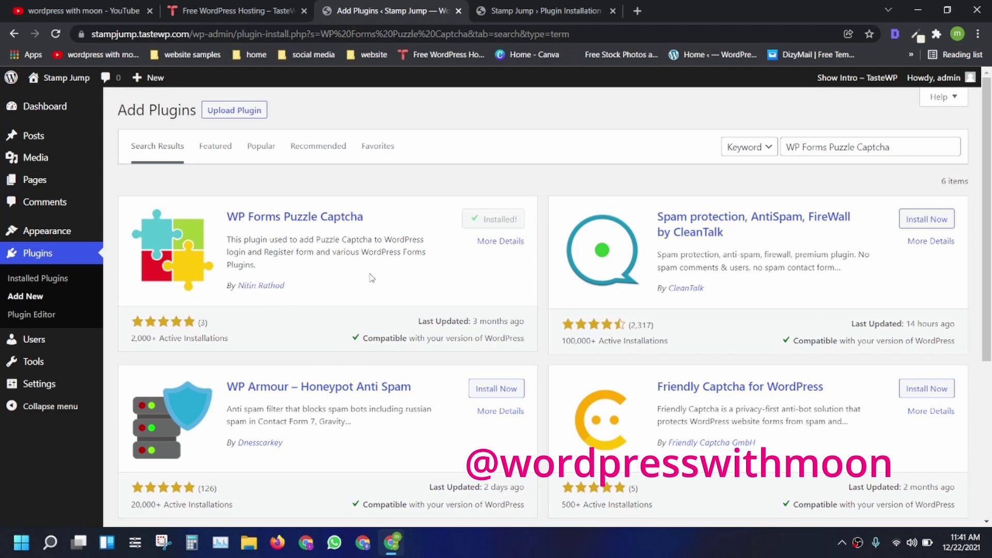
- Activate WP Forms Puzzle Captcha, open its getting-started prompt, and return to Installed Plugins
{"action": "left_click", "coordinate": [499, 225]}
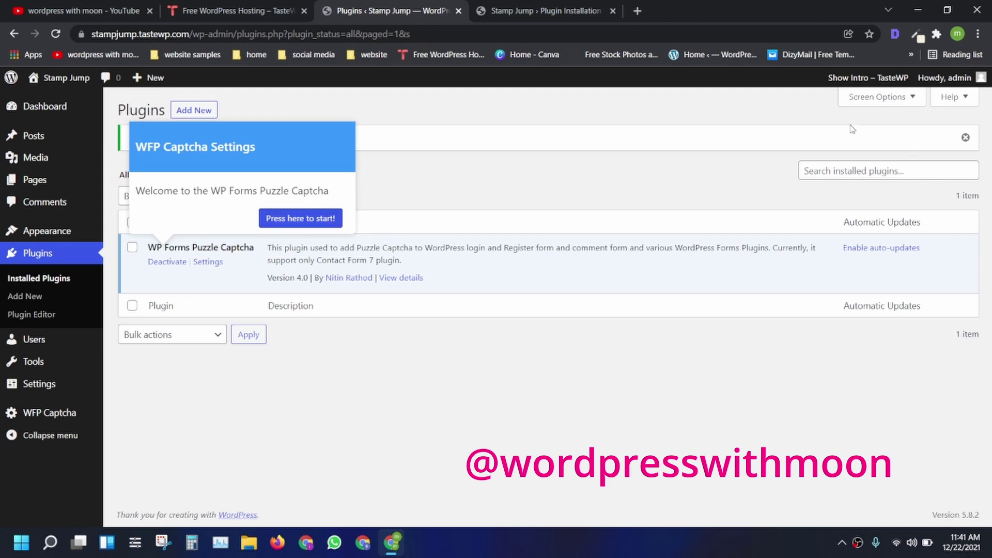
{"action": "left_click", "coordinate": [21, 279]}
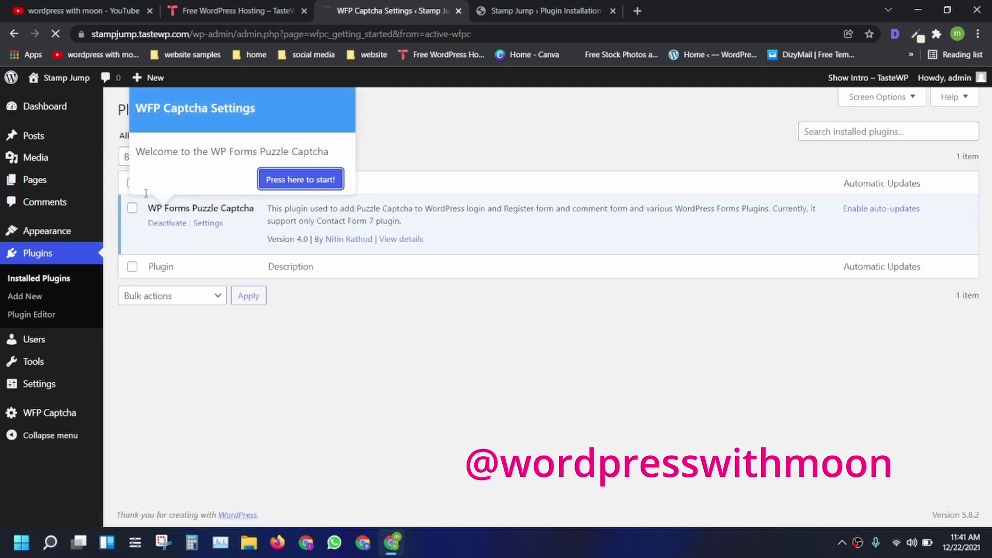
{"action": "left_click", "coordinate": [297, 180]}
{"action": "left_click", "coordinate": [14, 34]}
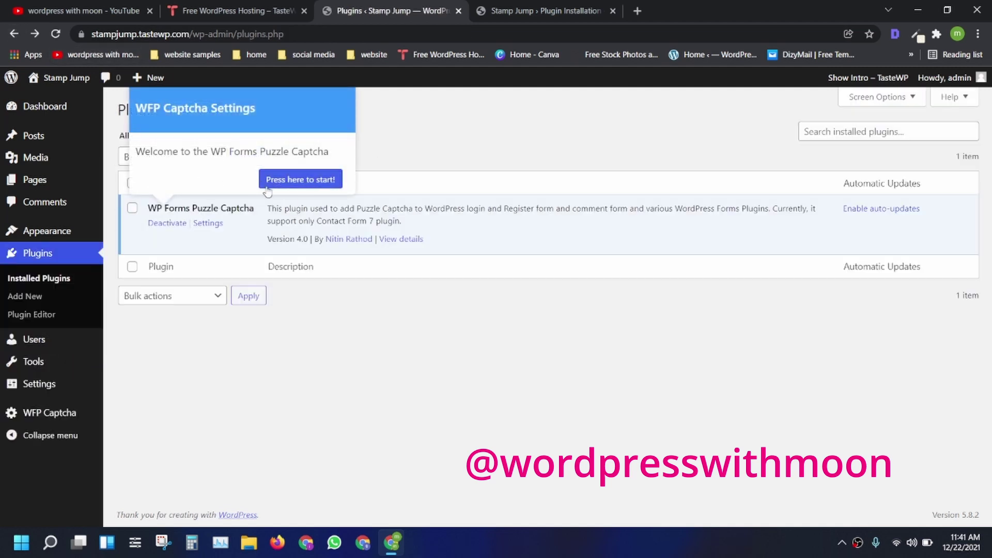
- Deactivate WP Forms Puzzle Captcha, then install and activate Contact Form 7 from Popular plugins
{"action": "left_click", "coordinate": [181, 225]}
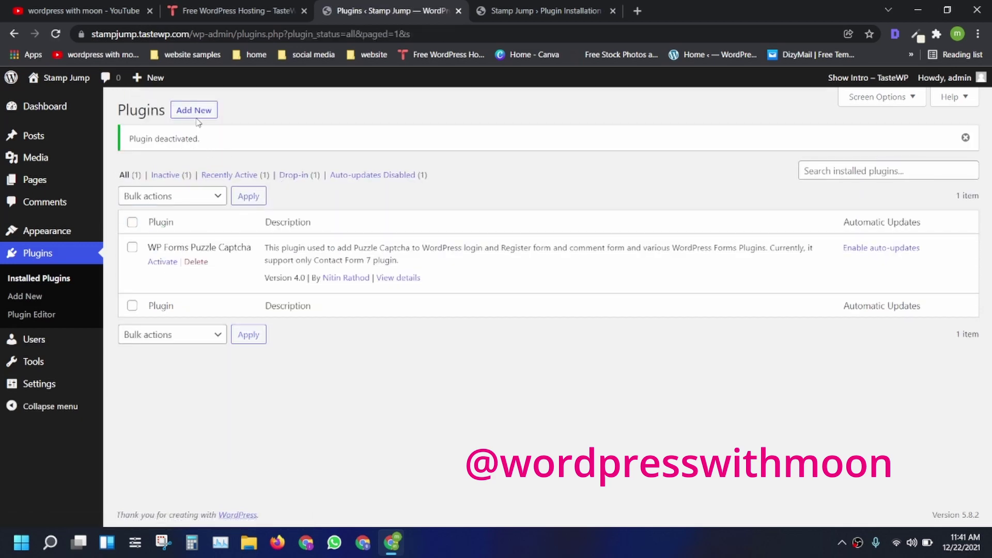
{"action": "left_click", "coordinate": [197, 117]}
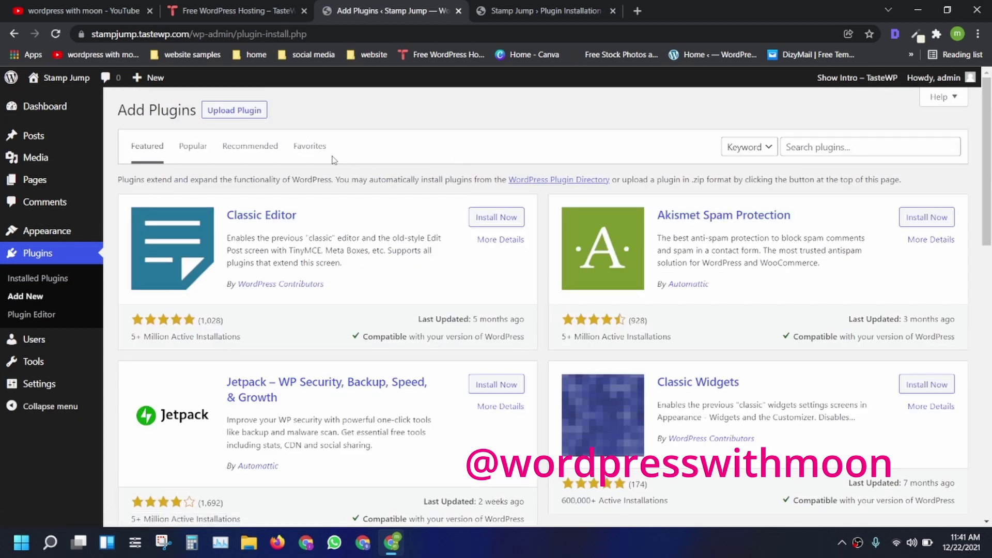
{"action": "mouse_move", "coordinate": [987, 129]}
{"action": "left_mouse_down"}
{"action": "mouse_move", "coordinate": [987, 403]}
{"action": "mouse_move", "coordinate": [988, 128]}
{"action": "left_mouse_up"}
{"action": "left_click", "coordinate": [183, 147]}
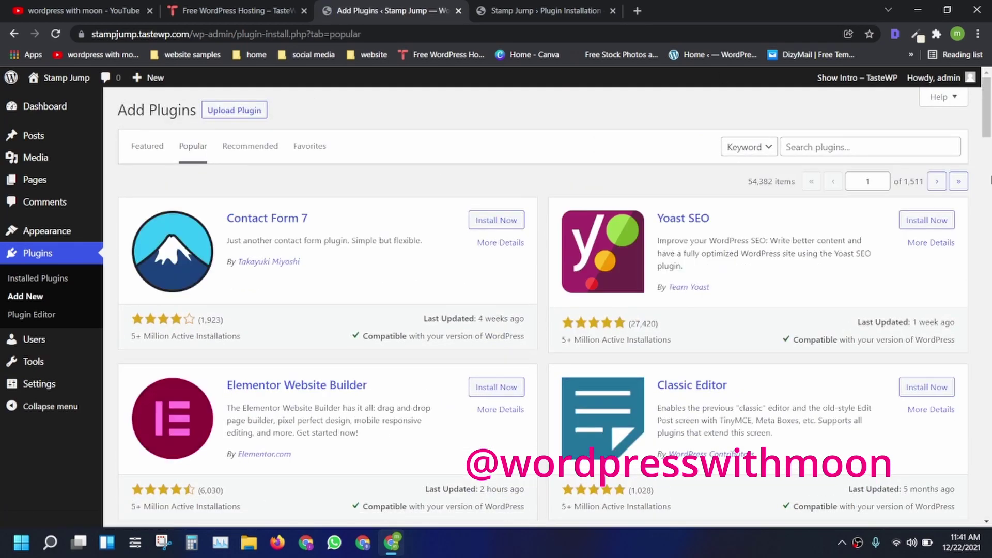
{"action": "left_click", "coordinate": [484, 223]}
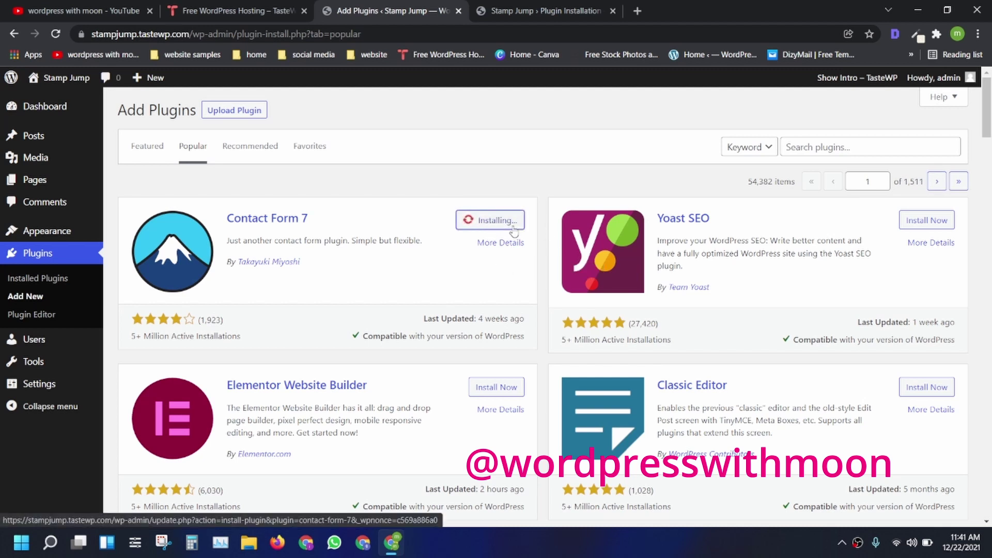
{"action": "left_click", "coordinate": [506, 222]}
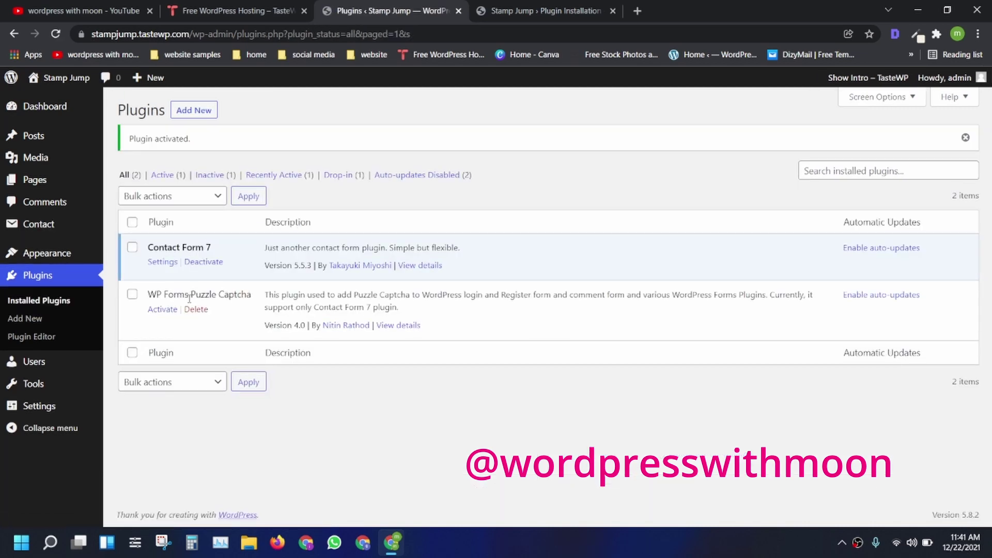
- Reactivate WP Forms Puzzle Captcha and view its Login, Register, Comment and Lost Password tabs
{"action": "left_click", "coordinate": [168, 310]}
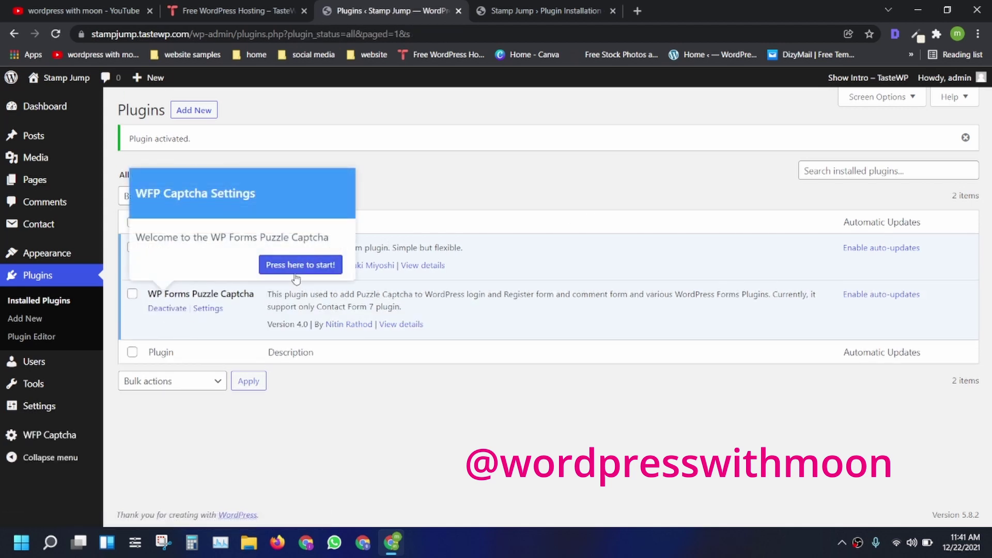
{"action": "left_click", "coordinate": [299, 265]}
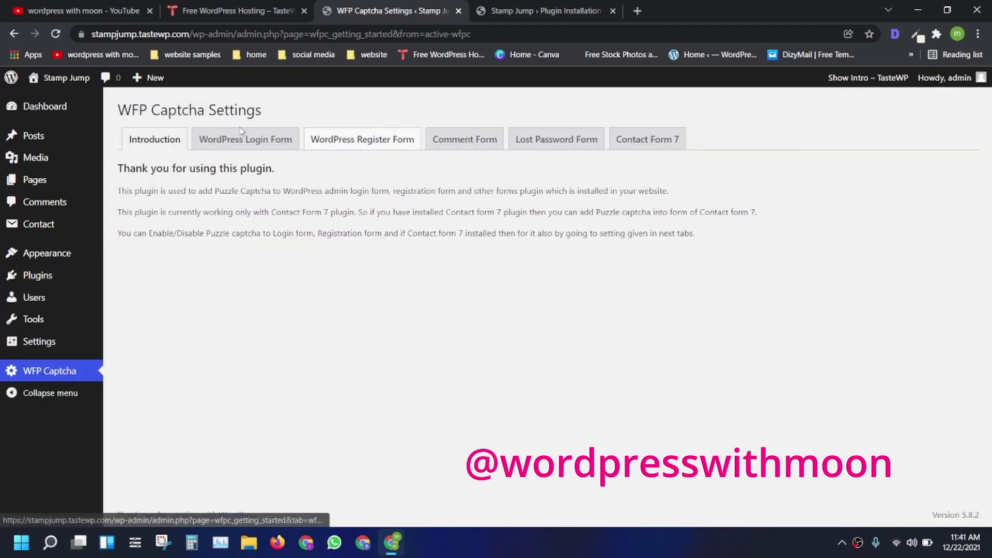
{"action": "left_click", "coordinate": [207, 139]}
{"action": "left_click", "coordinate": [355, 139]}
{"action": "left_click", "coordinate": [466, 139]}
{"action": "left_click", "coordinate": [579, 141]}
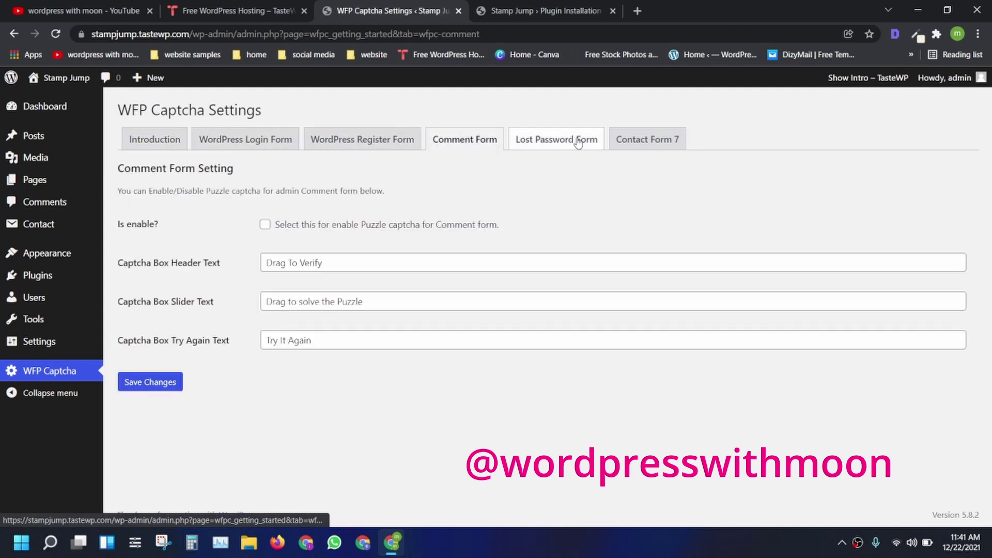
- Browse the captcha settings tabs again through to the Contact Form 7 texts
{"action": "left_click", "coordinate": [230, 138]}
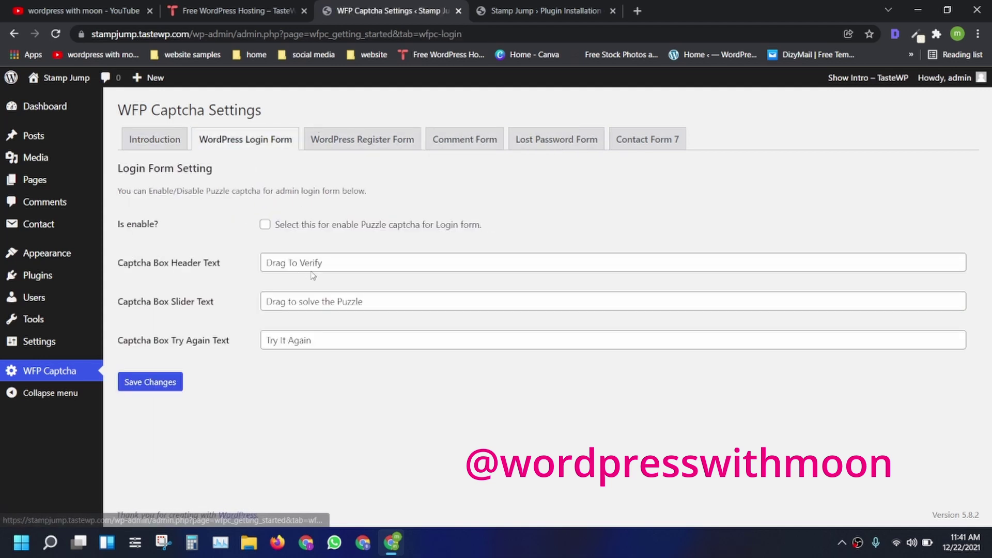
{"action": "left_click", "coordinate": [364, 139]}
{"action": "left_click", "coordinate": [470, 141]}
{"action": "left_click", "coordinate": [568, 149]}
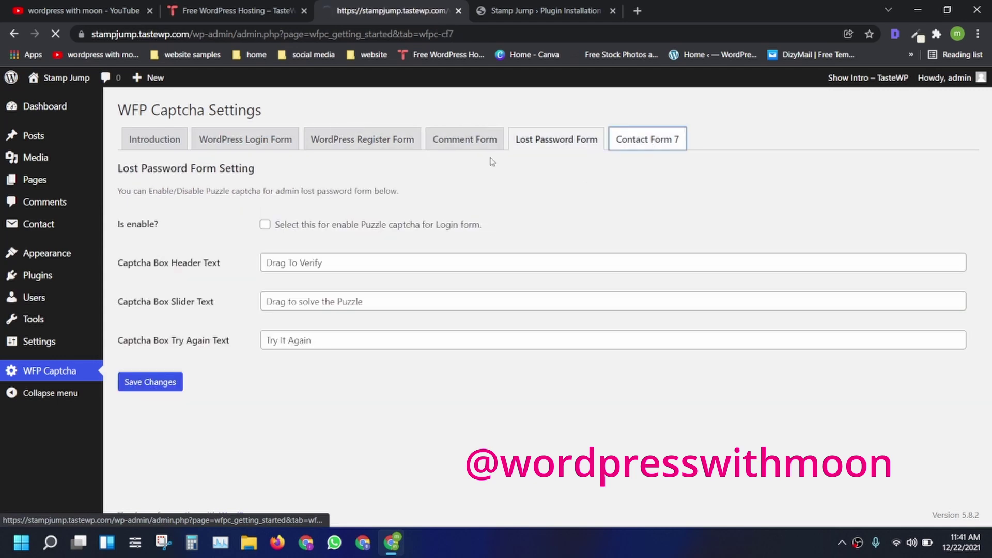
{"action": "scroll", "coordinate": [548, 304], "scroll_direction": "down", "scroll_amount": 10}
{"action": "scroll", "coordinate": [673, 154], "scroll_direction": "up", "scroll_amount": 10}
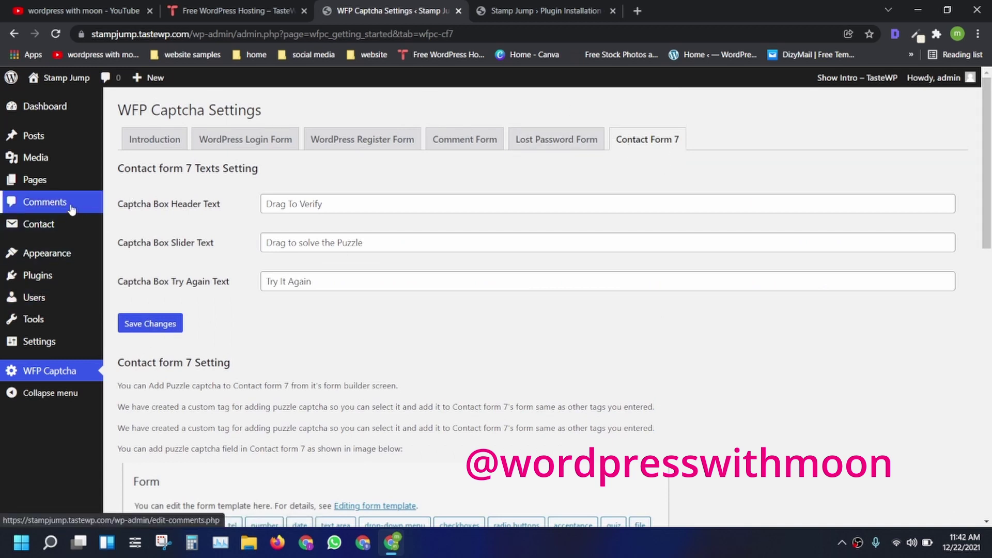
- Reload the captcha settings, then open Contact form 1 in the contact form editor
{"action": "left_click", "coordinate": [57, 41]}
{"action": "left_click", "coordinate": [38, 224]}
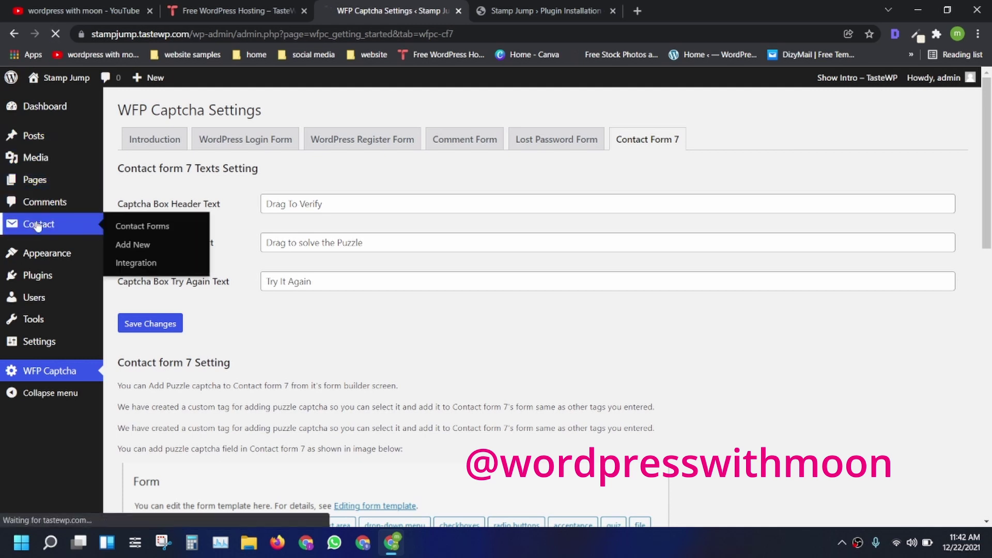
{"action": "mouse_move", "coordinate": [209, 221]}
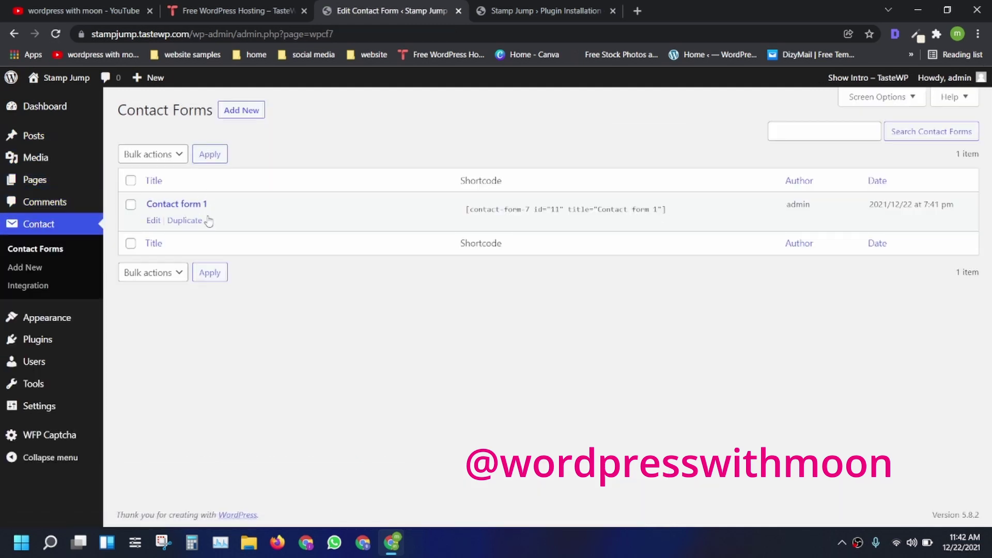
{"action": "left_click", "coordinate": [153, 221]}
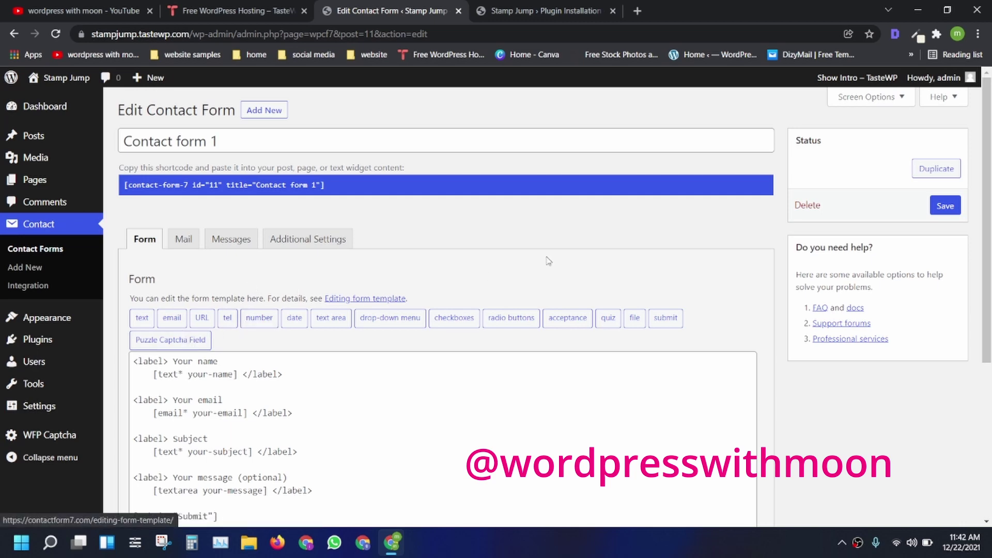
{"action": "scroll", "coordinate": [988, 333], "scroll_direction": "down", "scroll_amount": 5}
{"action": "scroll", "coordinate": [990, 334], "scroll_direction": "up", "scroll_amount": 3}
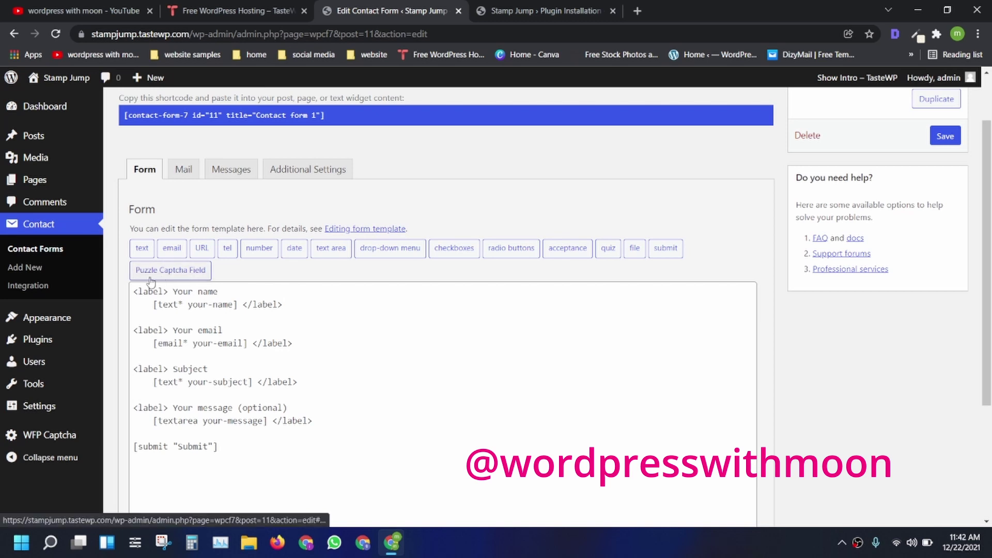
- Insert the [puzzlecaptcha puzzlecaptcha-331] tag and cut it from the template's first line
{"action": "left_click", "coordinate": [175, 274]}
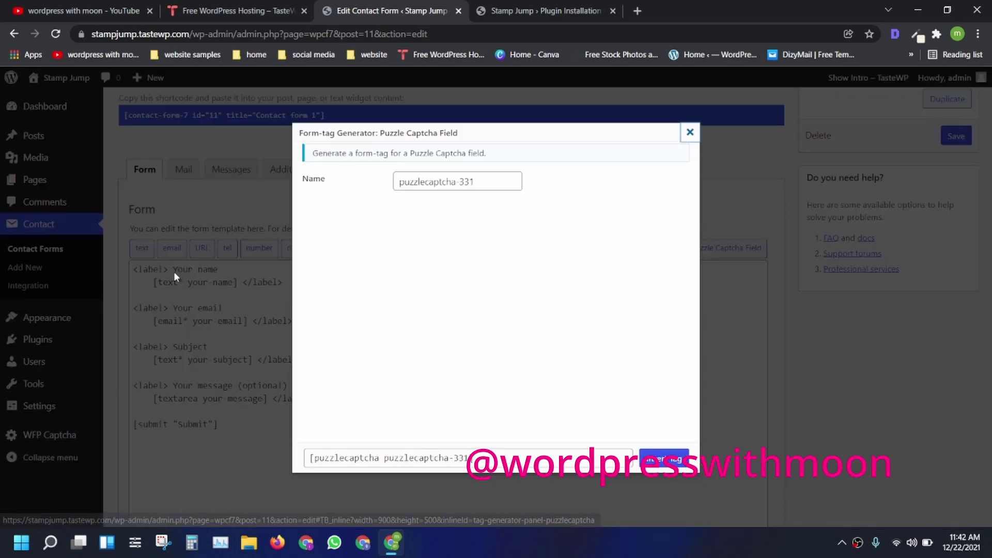
{"action": "left_click", "coordinate": [663, 459]}
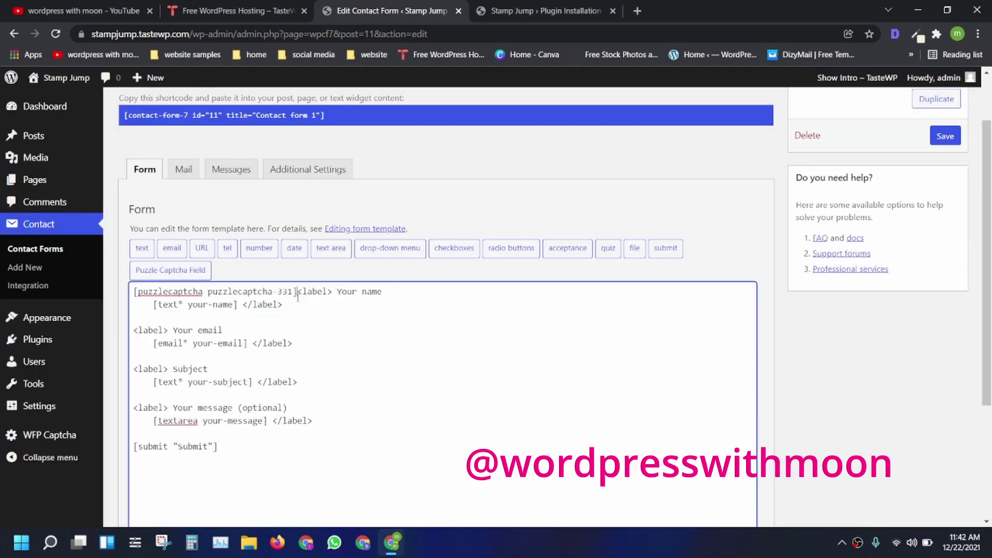
{"action": "left_click_drag", "start_coordinate": [295, 293], "coordinate": [135, 293]}
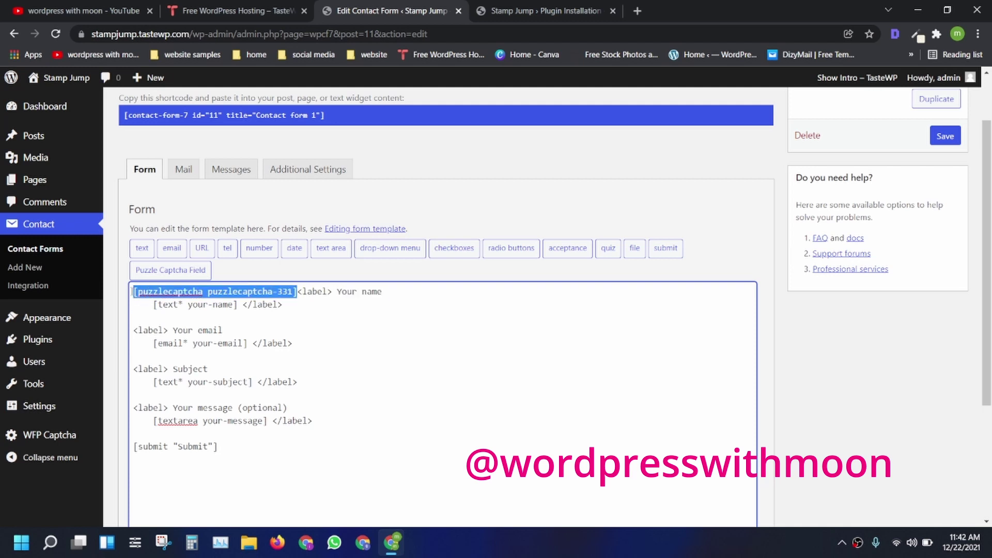
{"action": "right_click", "coordinate": [149, 297]}
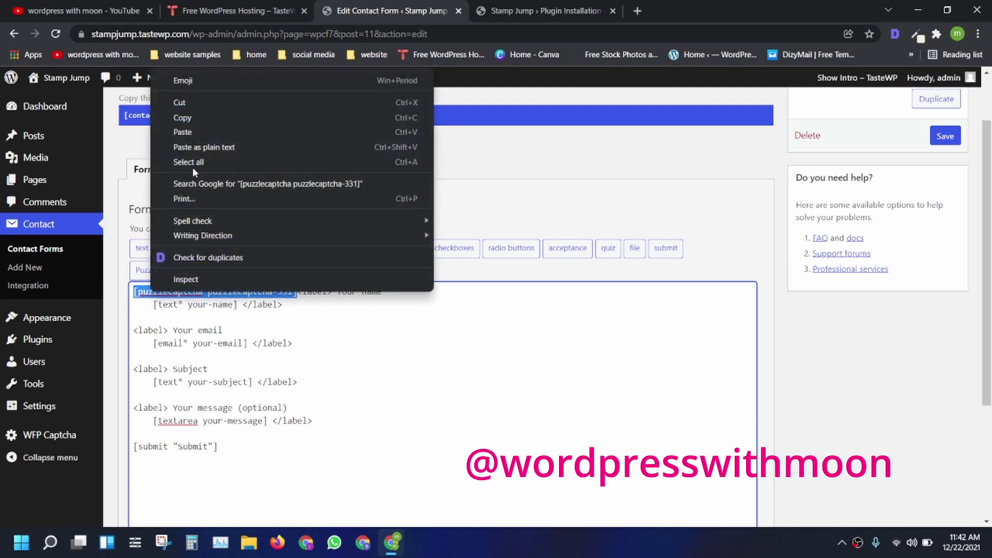
{"action": "left_click", "coordinate": [210, 102]}
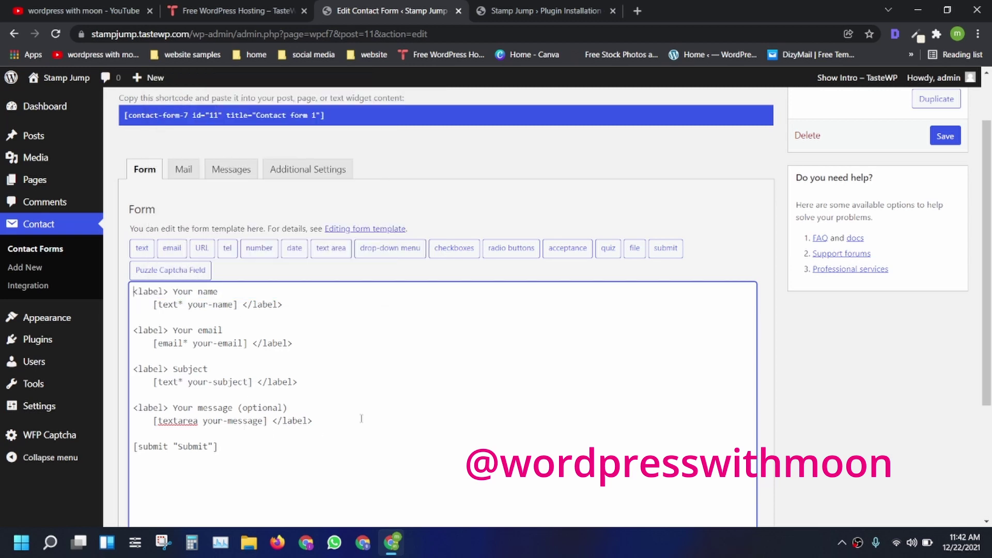
- Paste the puzzlecaptcha tag on its own line above [submit "Submit"] and save the form
{"action": "key", "text": "Return"}
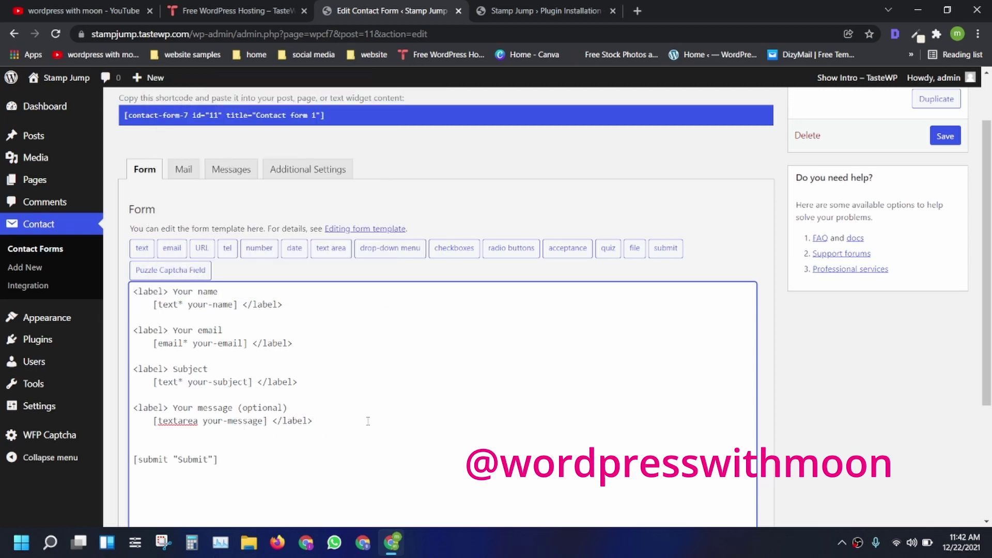
{"action": "key", "text": "ctrl+v"}
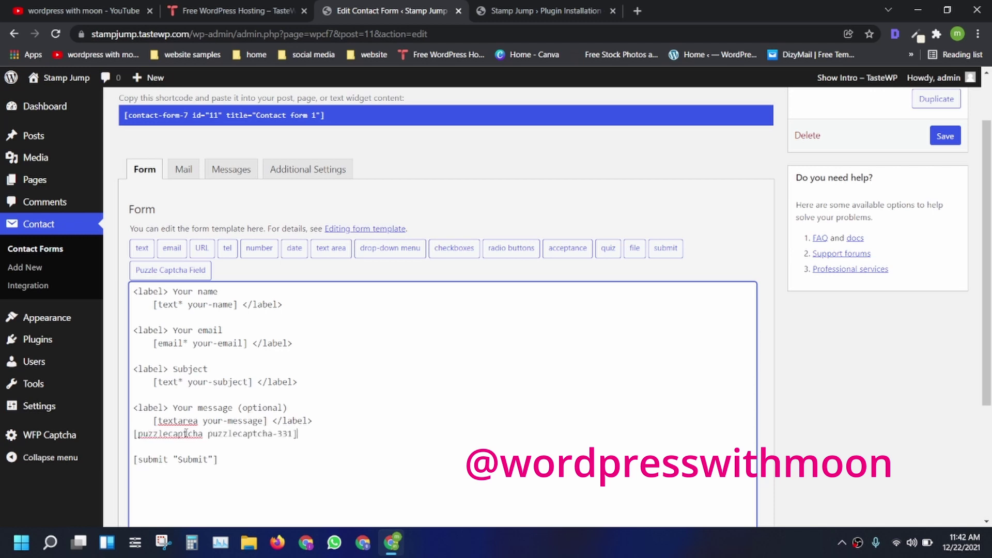
{"action": "key", "text": "Return"}
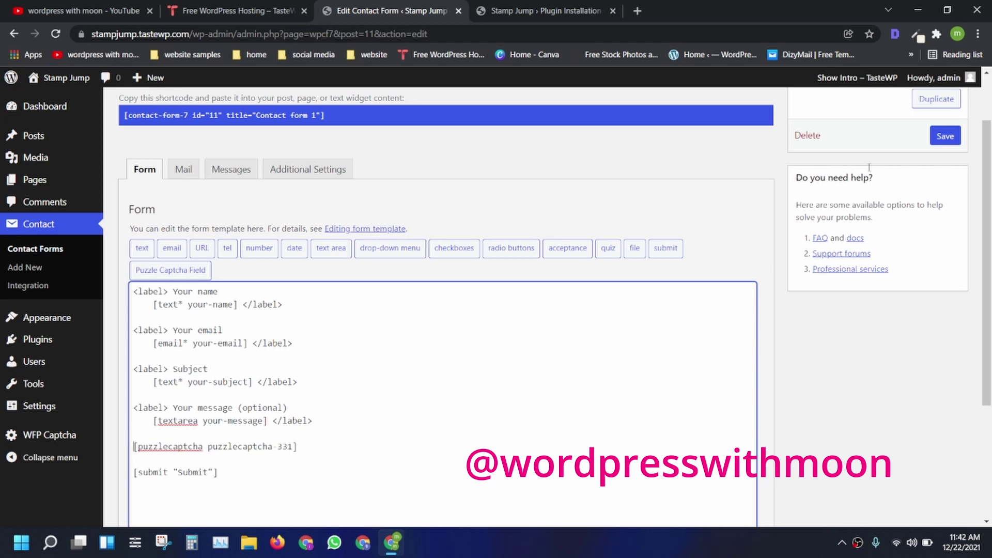
{"action": "left_click", "coordinate": [946, 136]}
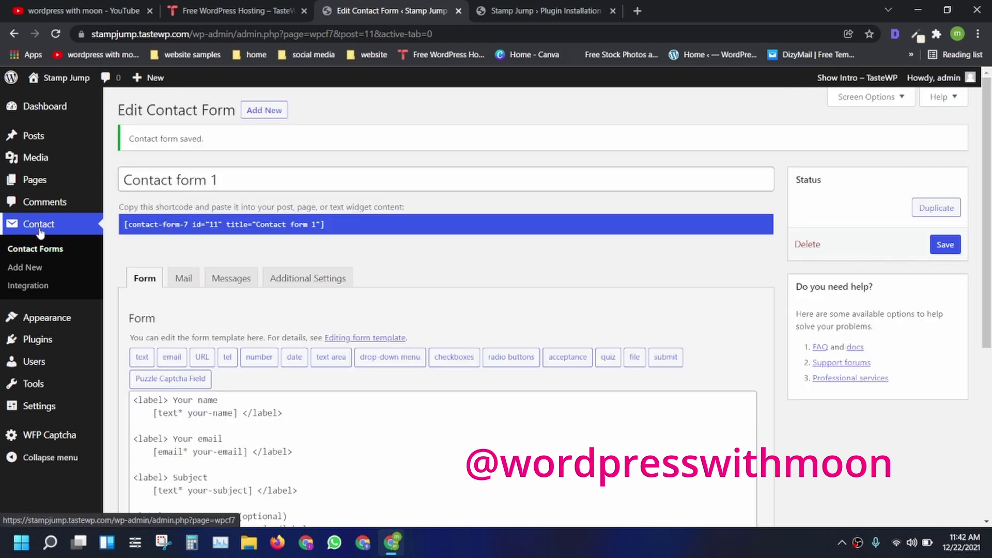
- Copy Contact form 1's shortcode from the Contact Forms list
{"action": "left_click", "coordinate": [39, 227]}
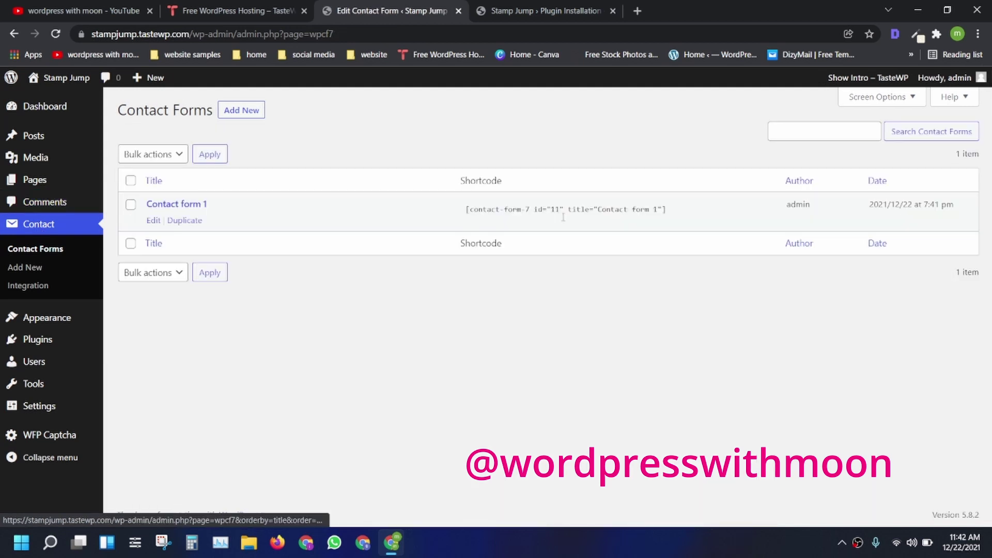
{"action": "left_click", "coordinate": [554, 209]}
{"action": "right_click", "coordinate": [553, 210]}
{"action": "left_click", "coordinate": [566, 220]}
- Create a new page with the Contact form 1 shortcode in its body and publish it
{"action": "left_click", "coordinate": [43, 174]}
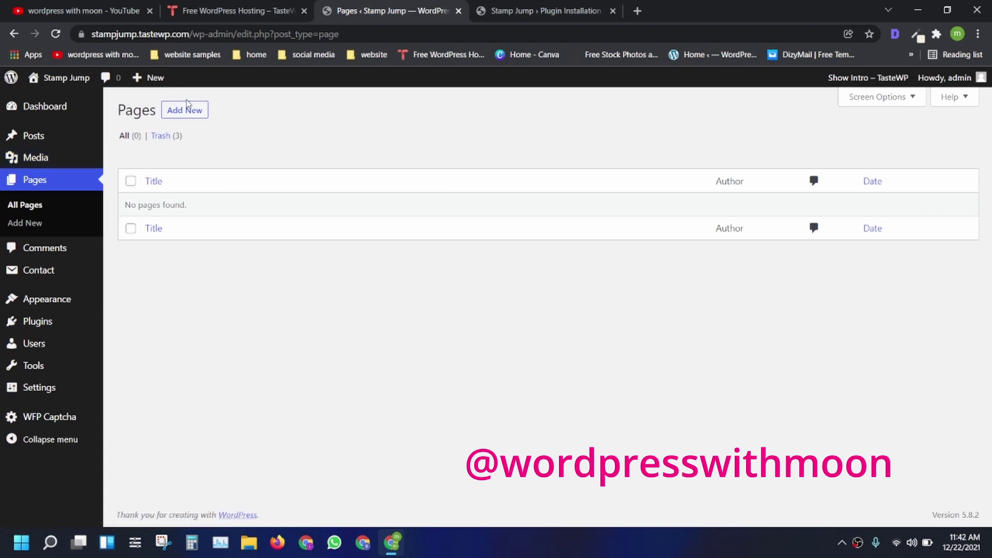
{"action": "left_click", "coordinate": [194, 113]}
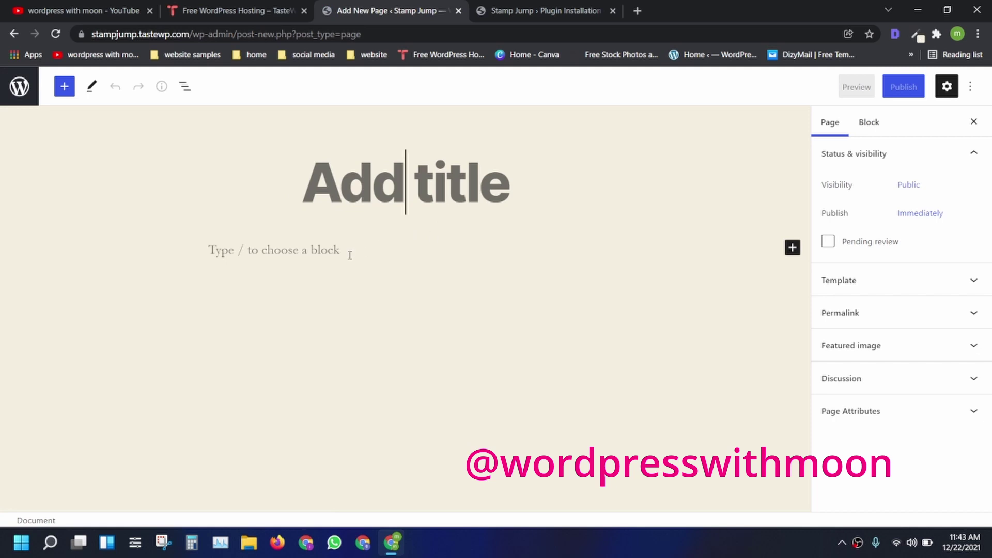
{"action": "left_click", "coordinate": [350, 256]}
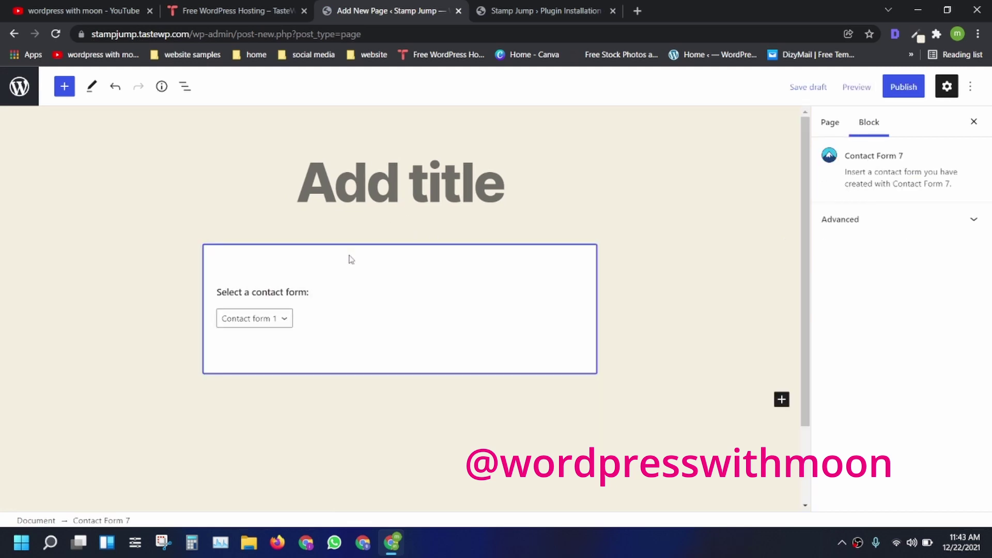
{"action": "left_click", "coordinate": [904, 87]}
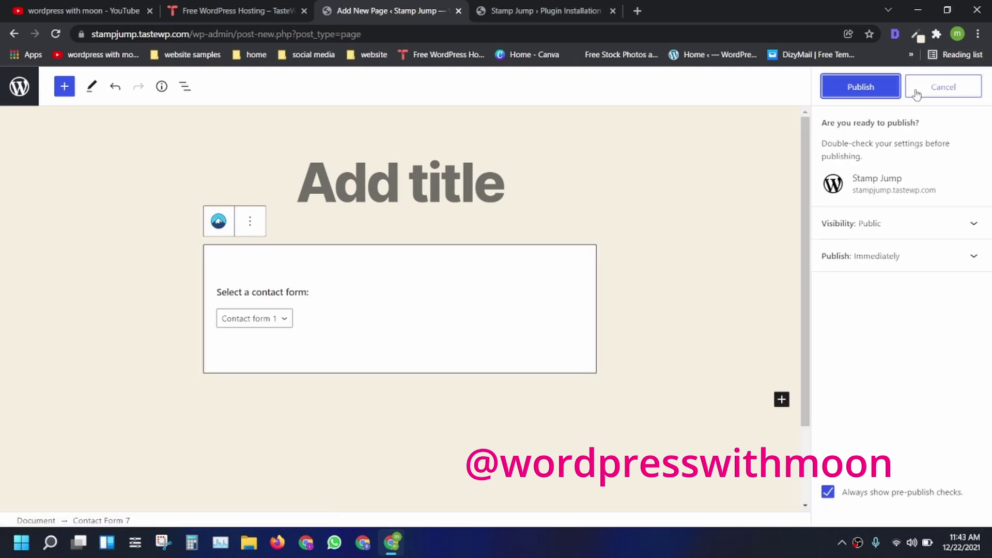
{"action": "left_click", "coordinate": [853, 88]}
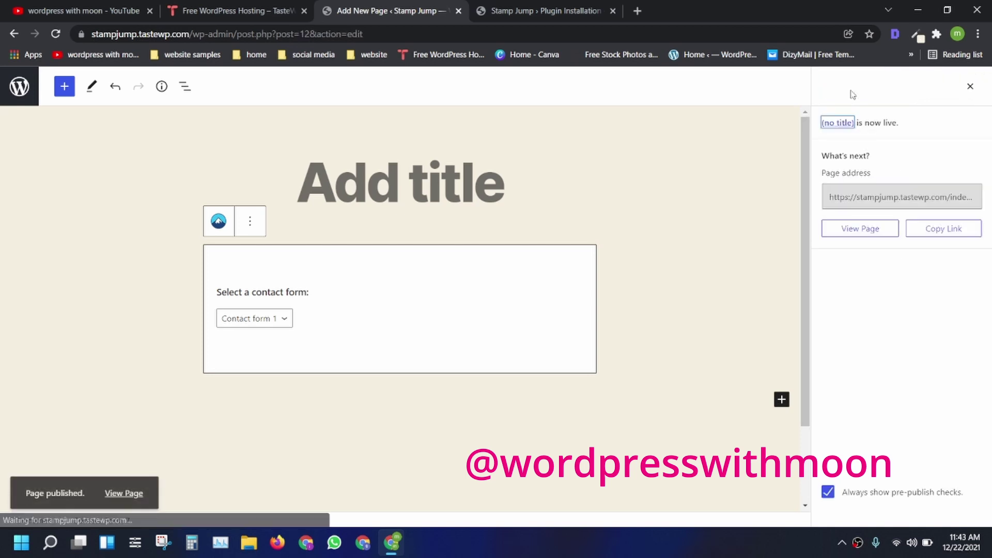
- View the published page and drag the Drag To Verify puzzle slider until the captcha is solved
{"action": "left_click", "coordinate": [860, 231]}
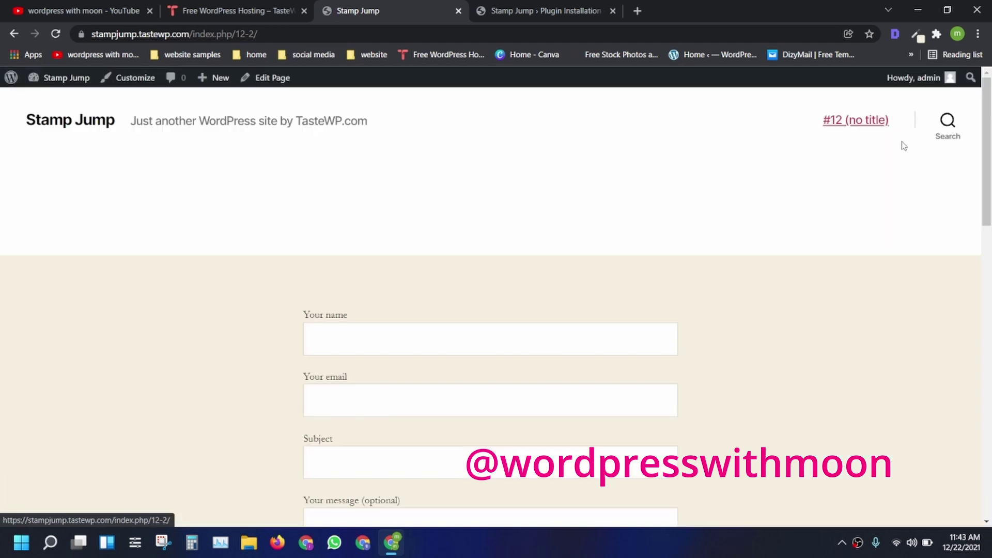
{"action": "scroll", "coordinate": [985, 180], "scroll_direction": "down", "scroll_amount": 5}
{"action": "scroll", "coordinate": [985, 233], "scroll_direction": "down", "scroll_amount": 3}
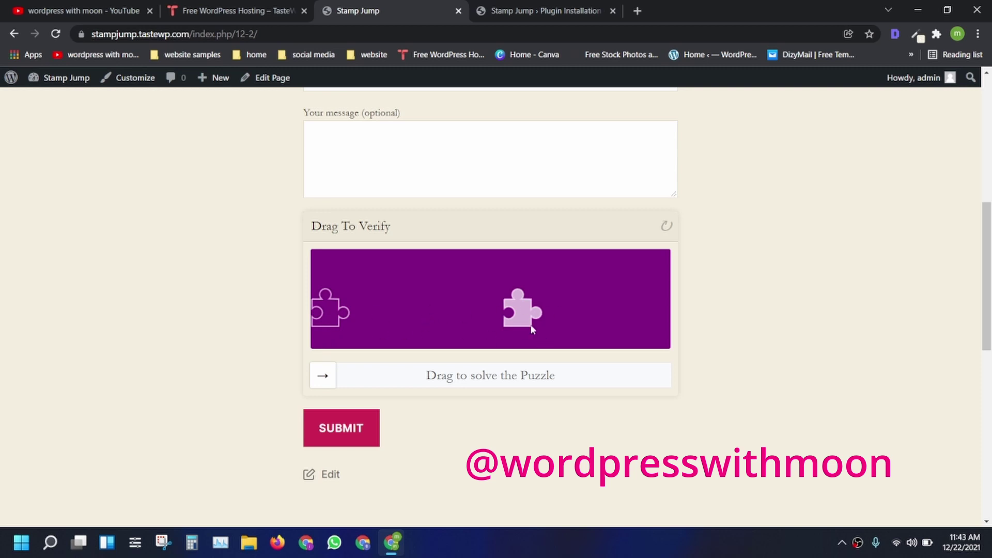
{"action": "left_click_drag", "start_coordinate": [329, 381], "coordinate": [526, 389]}
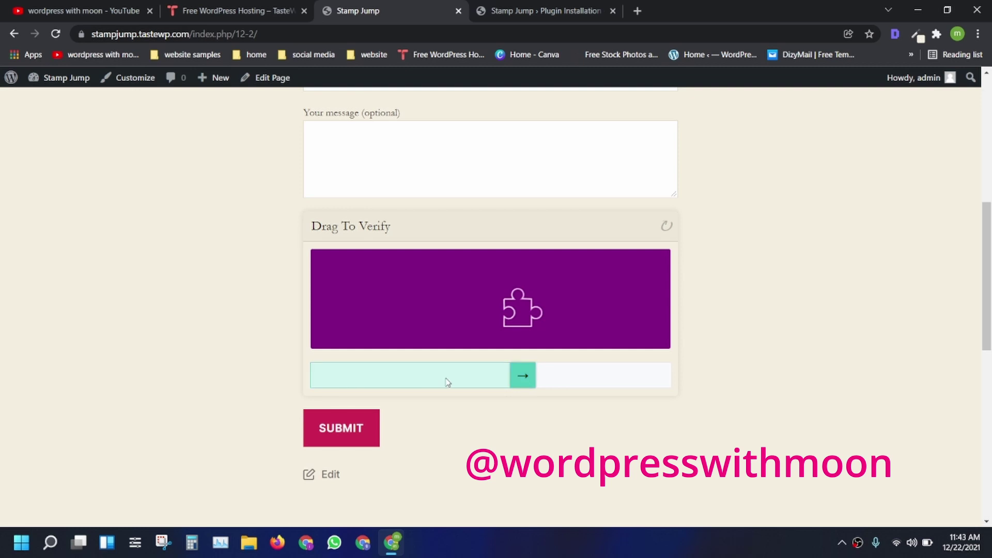
{"action": "left_click", "coordinate": [523, 376]}
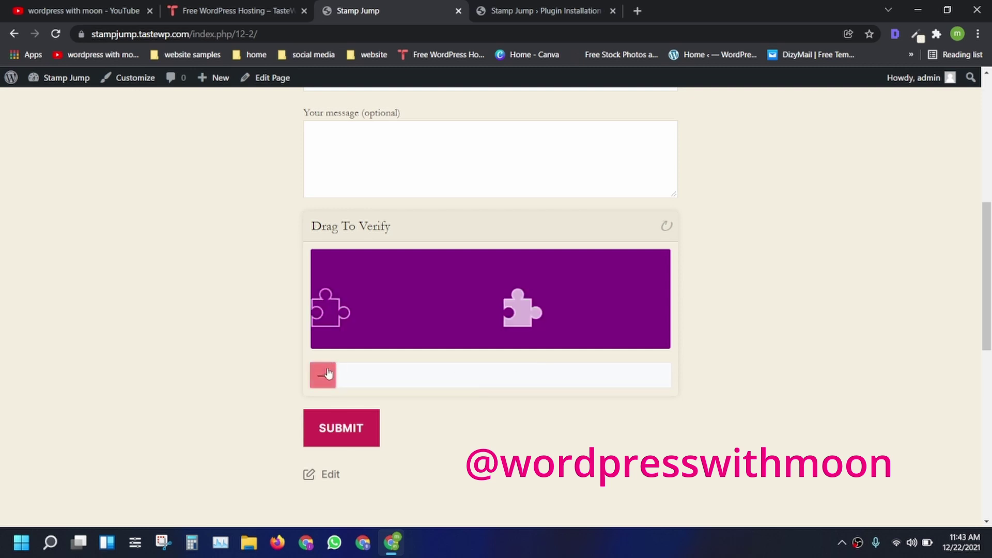
{"action": "left_click_drag", "start_coordinate": [333, 377], "coordinate": [442, 374]}
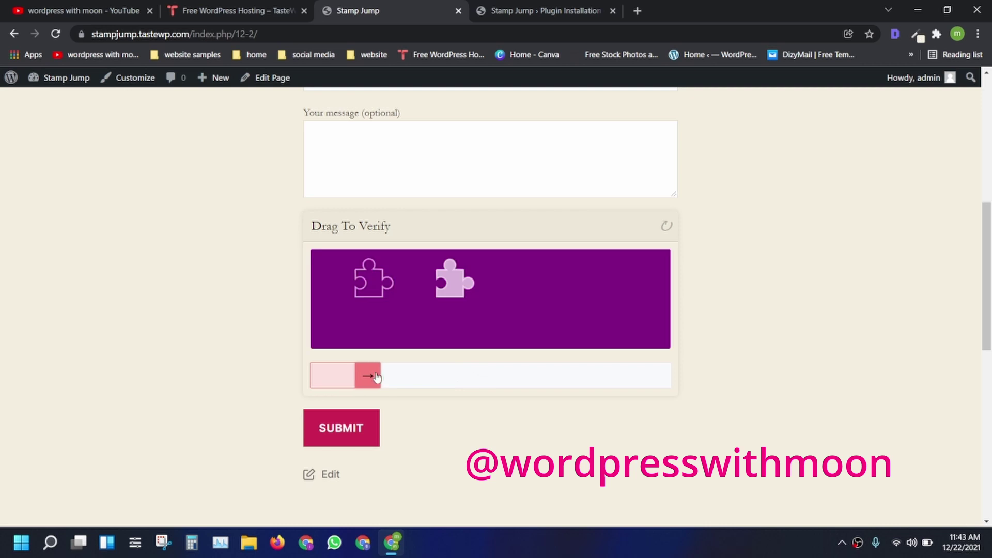
{"action": "left_click_drag", "start_coordinate": [375, 377], "coordinate": [520, 379]}
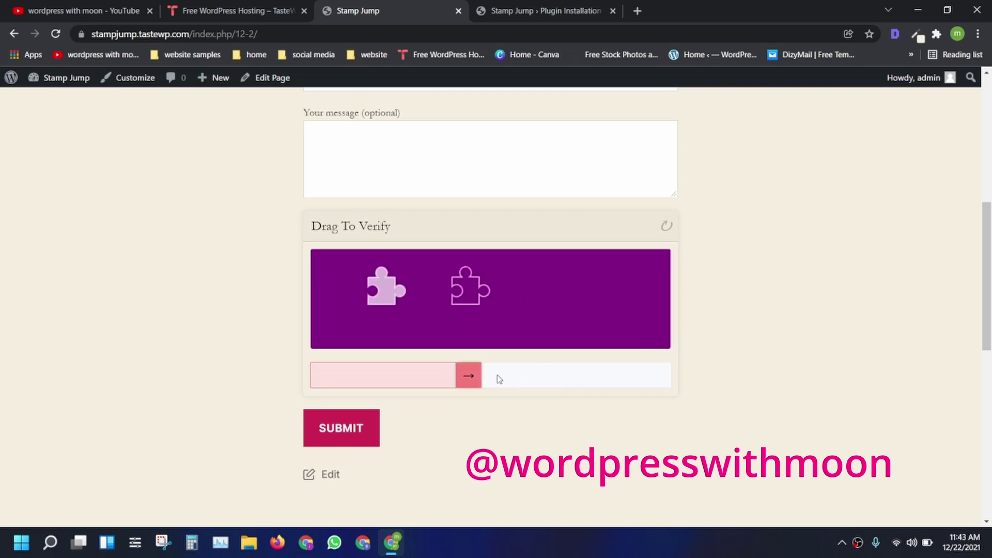
{"action": "left_click_drag", "start_coordinate": [324, 388], "coordinate": [532, 390]}
- Submit the verified contact form on the live page
{"action": "left_click_drag", "start_coordinate": [987, 312], "coordinate": [989, 265]}
{"action": "scroll", "coordinate": [904, 221], "scroll_direction": "up", "scroll_amount": 2}
{"action": "scroll", "coordinate": [379, 216], "scroll_direction": "down", "scroll_amount": 5}
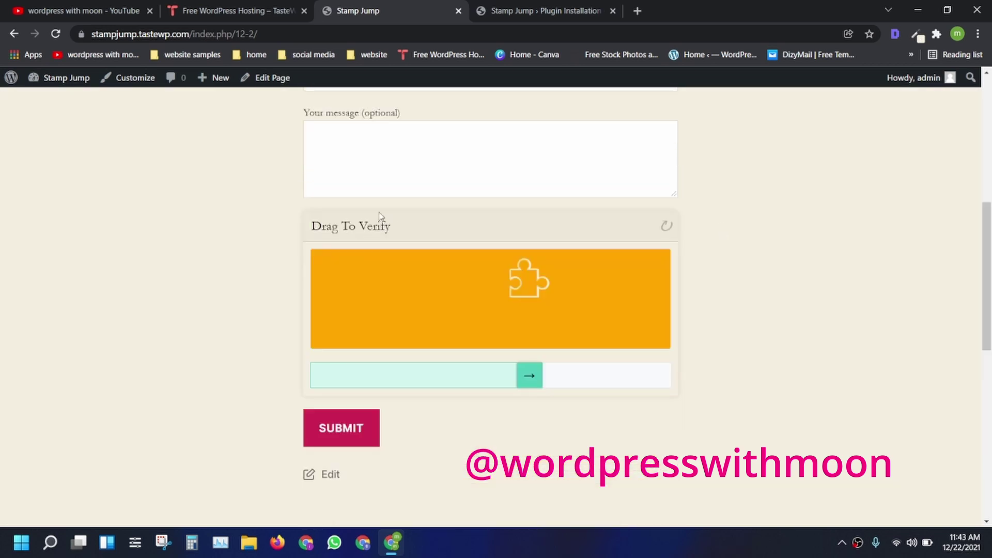
{"action": "left_click", "coordinate": [341, 428]}
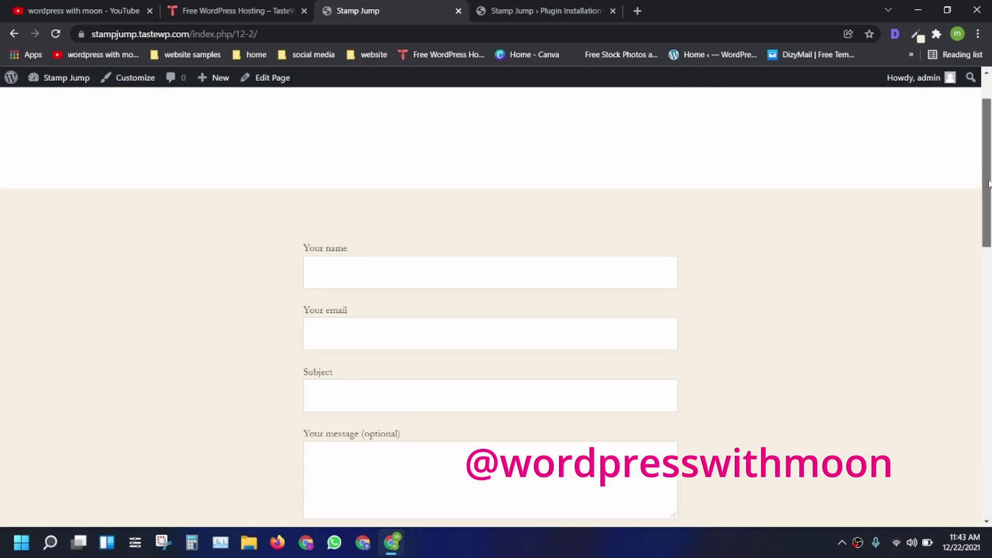
- Switch to the YouTube tab and select the channel name on its Videos page
{"action": "key", "text": "ctrl+1"}
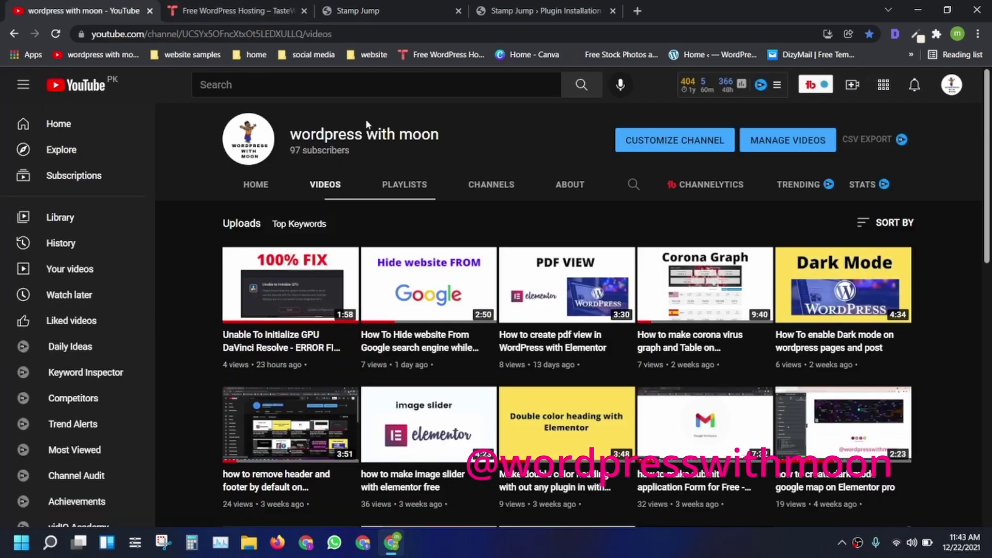
{"action": "triple_click", "coordinate": [399, 138]}
{"action": "left_click", "coordinate": [399, 139]}
{"action": "triple_click", "coordinate": [452, 146]}
{"action": "left_click", "coordinate": [310, 148]}
{"action": "triple_click", "coordinate": [288, 137]}
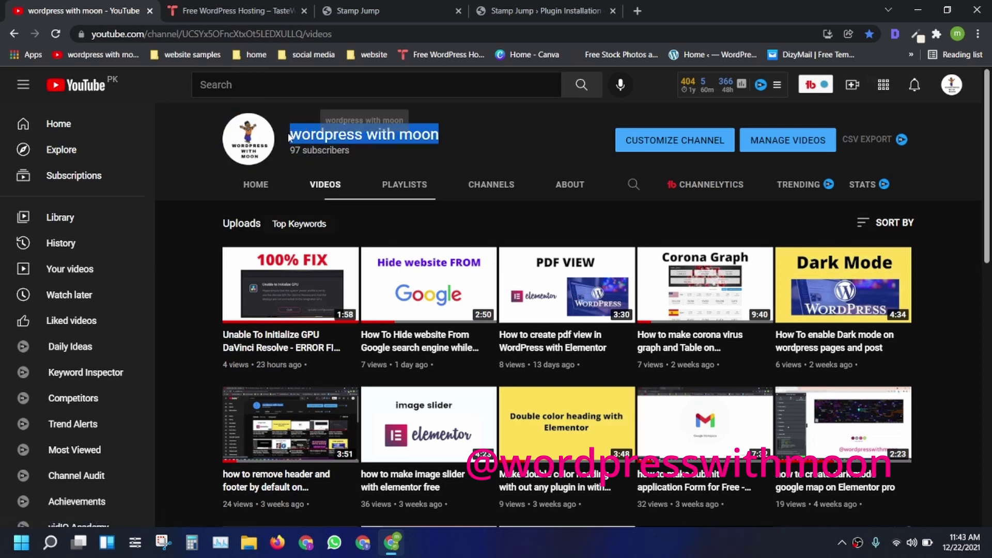